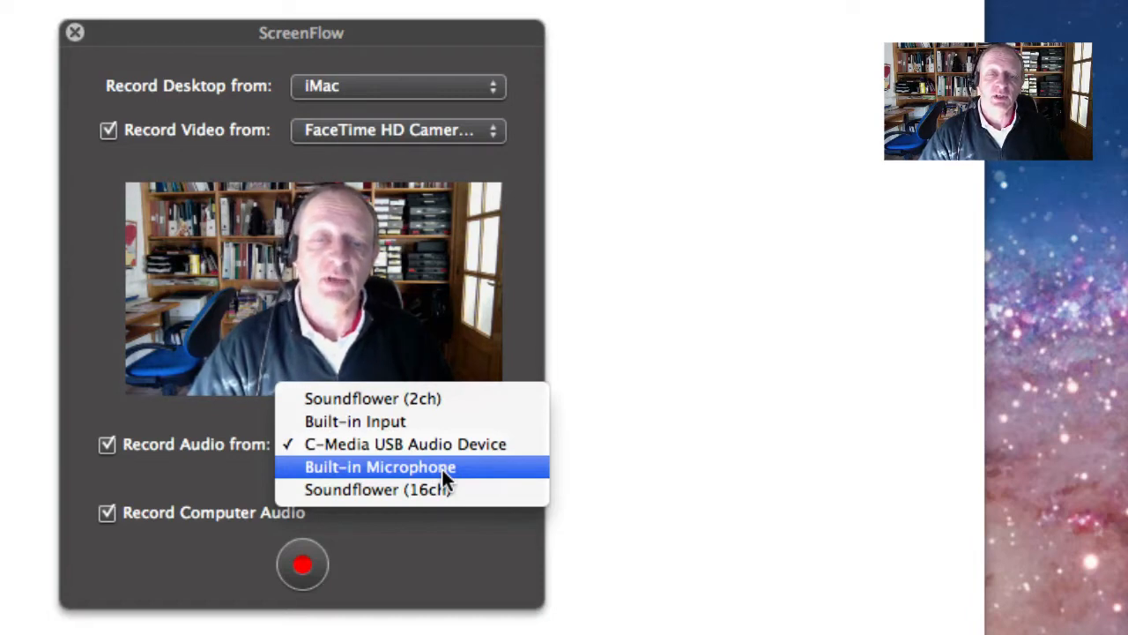
Step: Keep C-Media USB Audio Device as the audio source and turn off video recording from the FaceTime HD camera
click(223, 525)
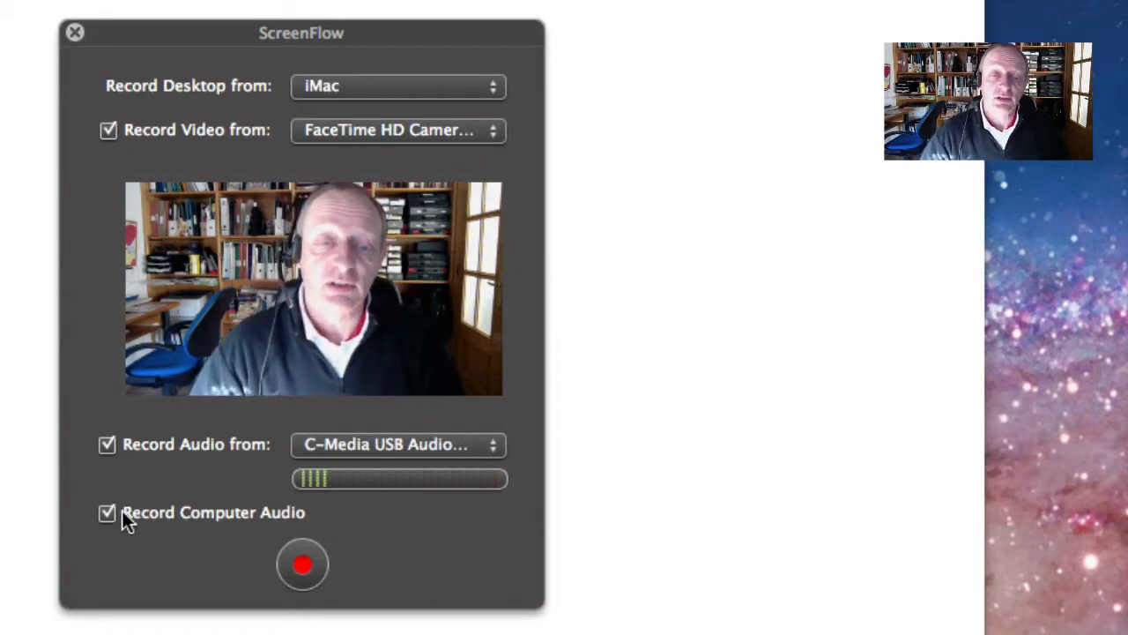
click(107, 131)
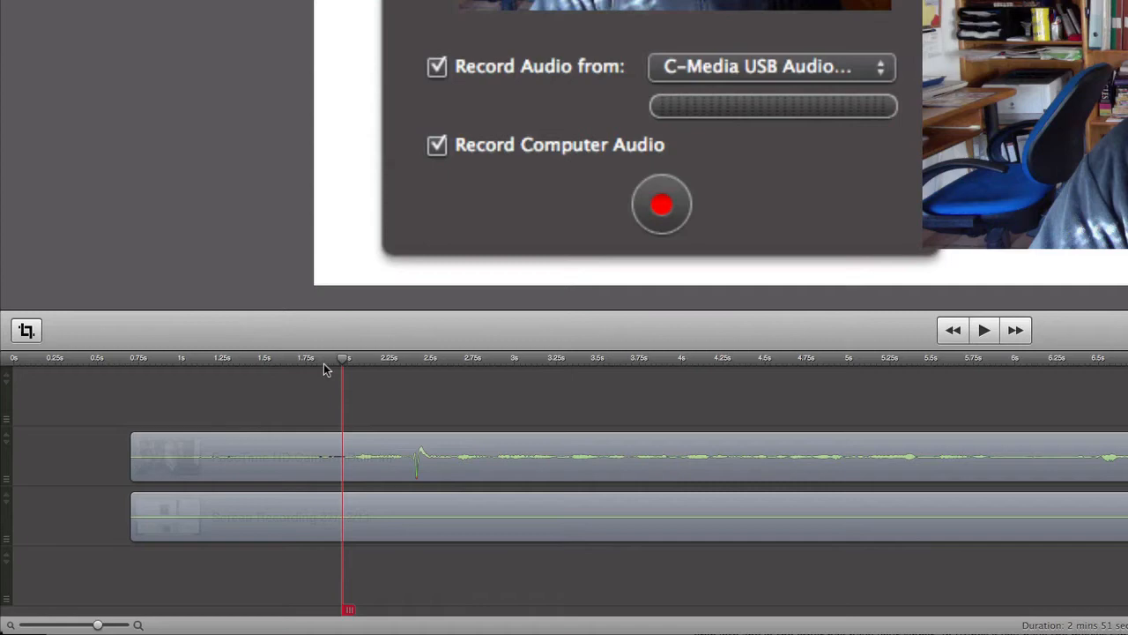
Step: Mark the first 2 seconds of the timeline up to the playhead and ripple delete them from both tracks
key(o)
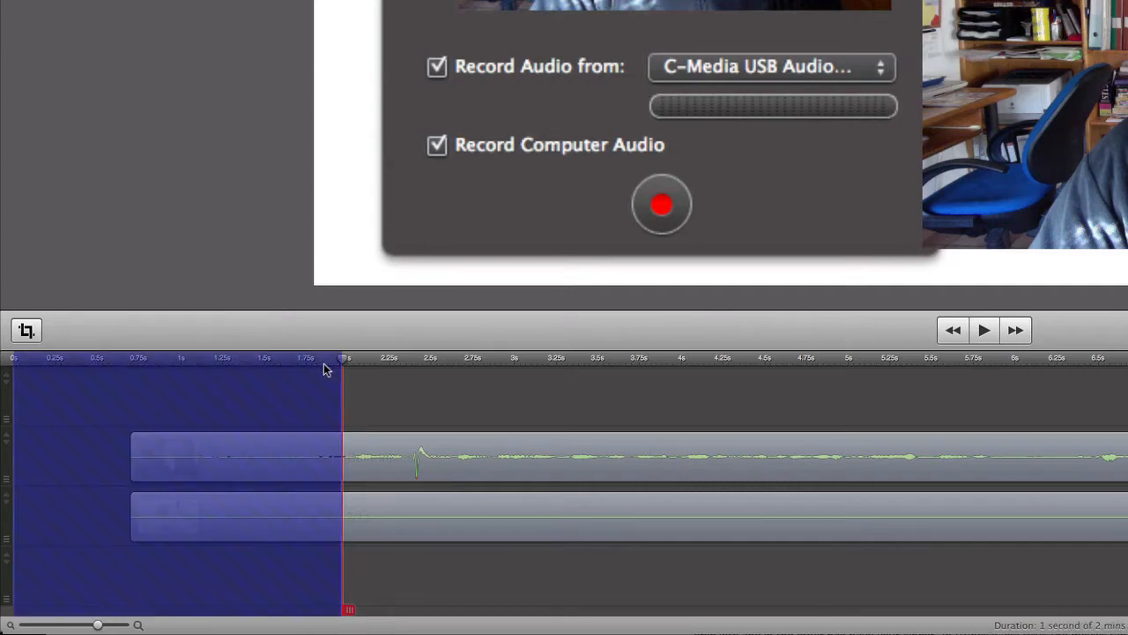
key(BackSpace)
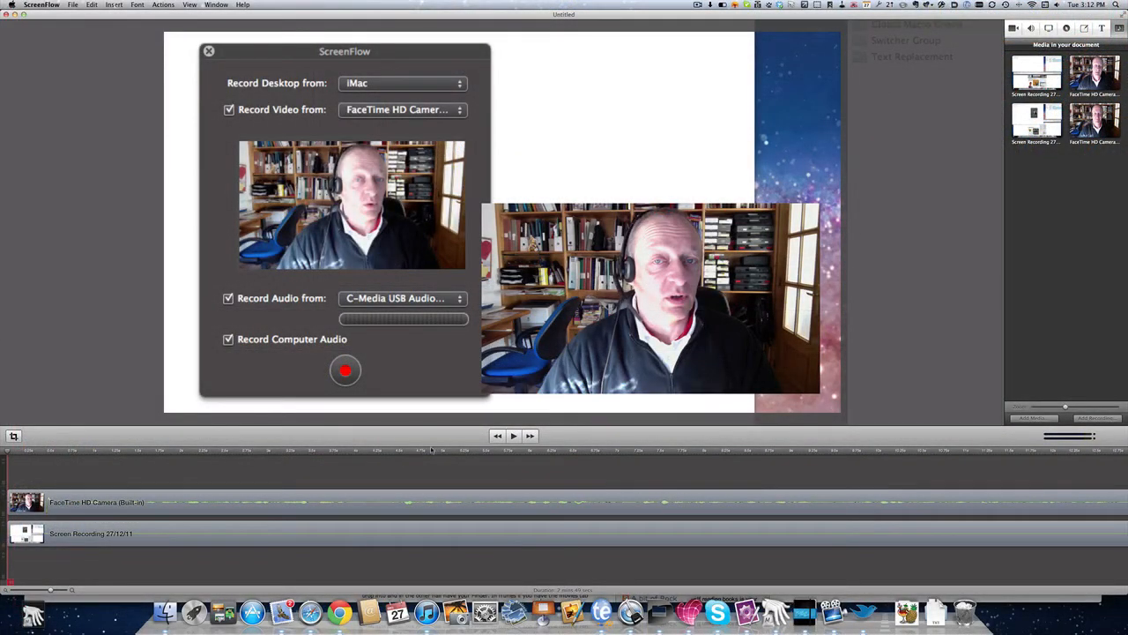
Step: Mark the timeline section from about 4.25 s to 5.75 s and ripple delete it from both tracks, closing the gap
click(381, 451)
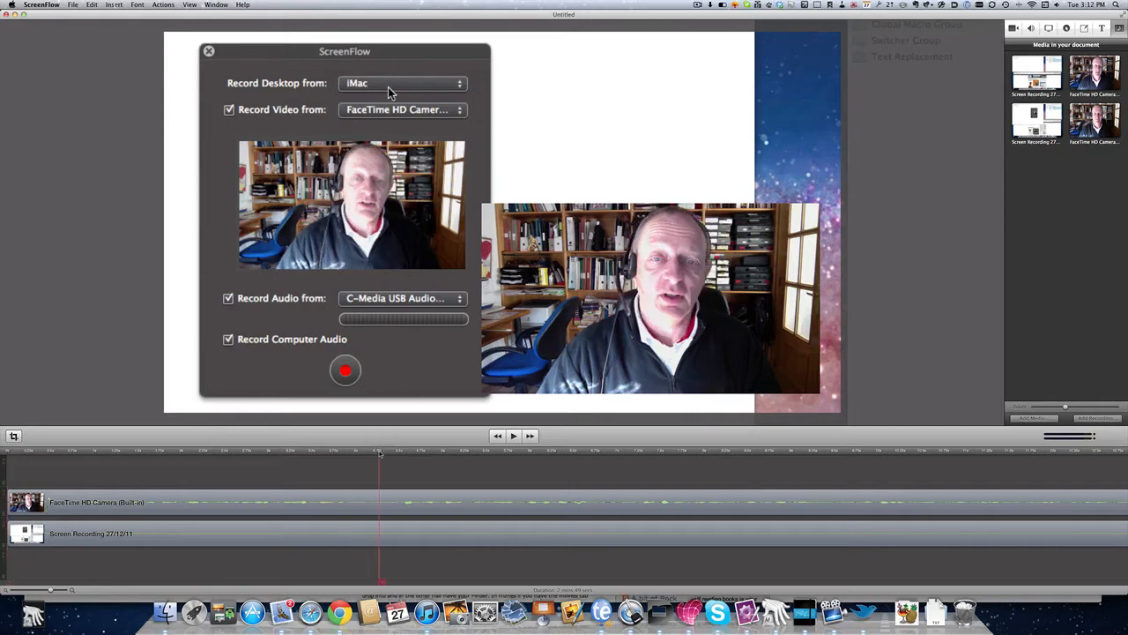
key(i)
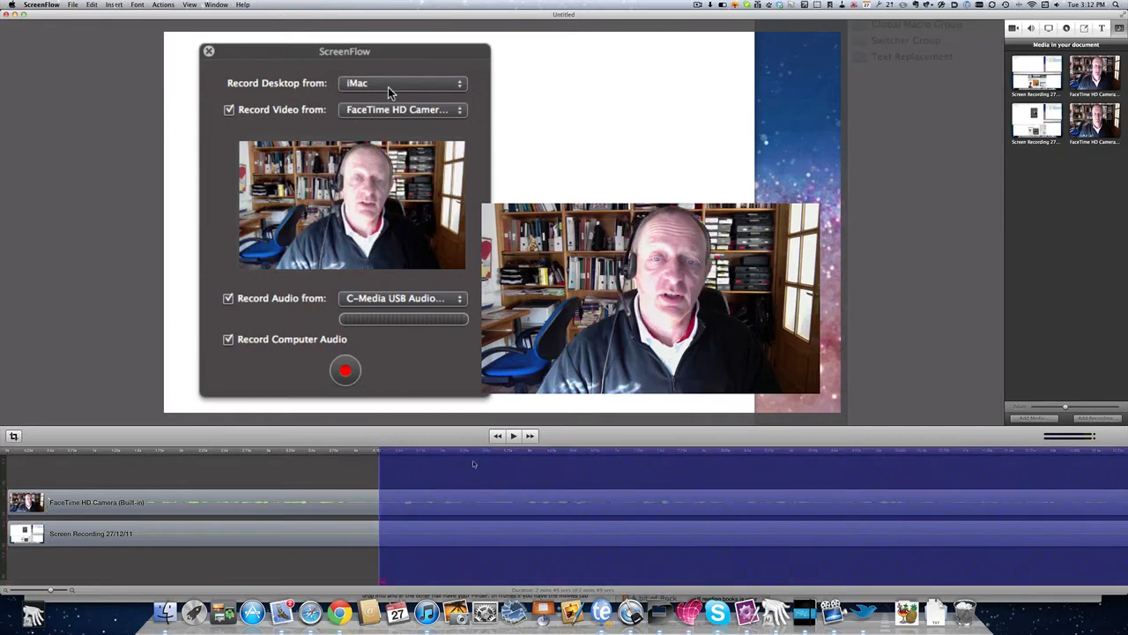
click(512, 455)
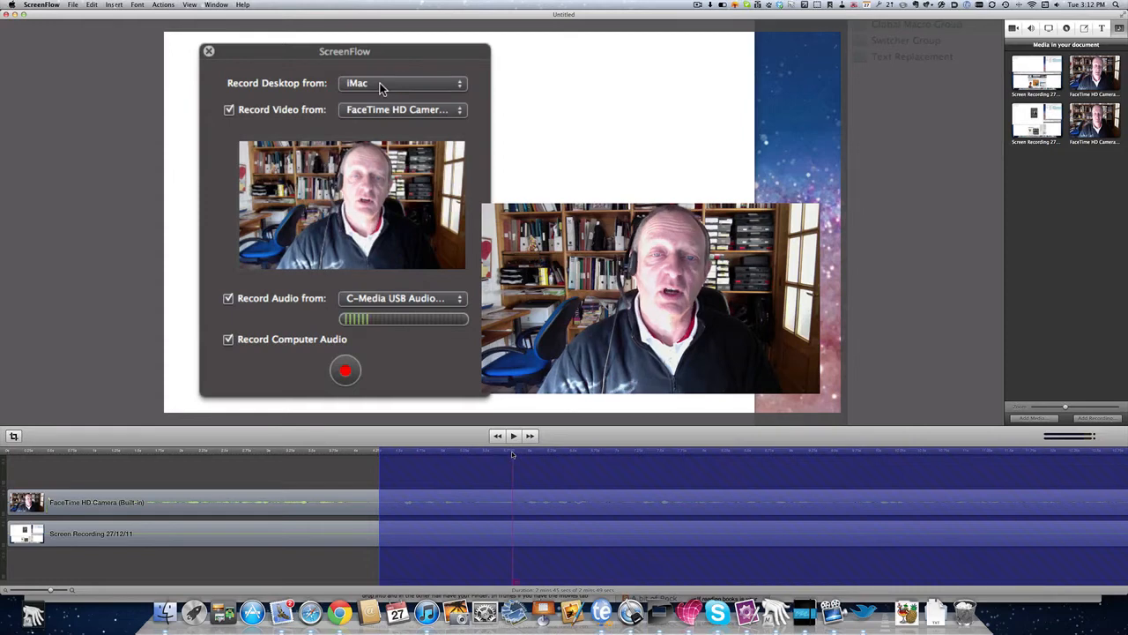
key(o)
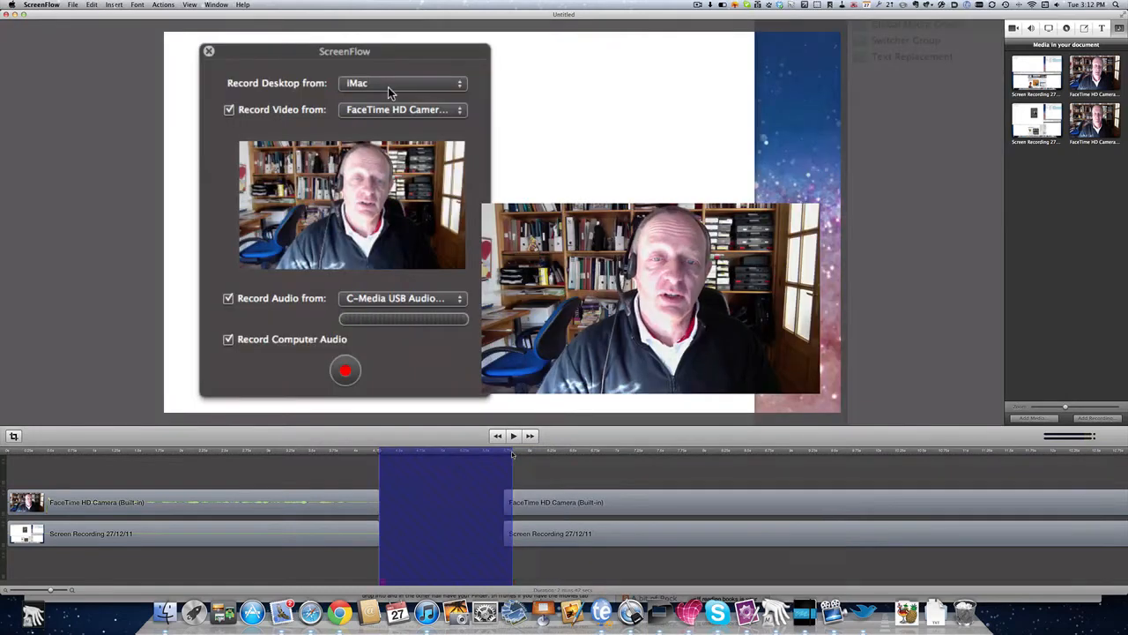
key(BackSpace)
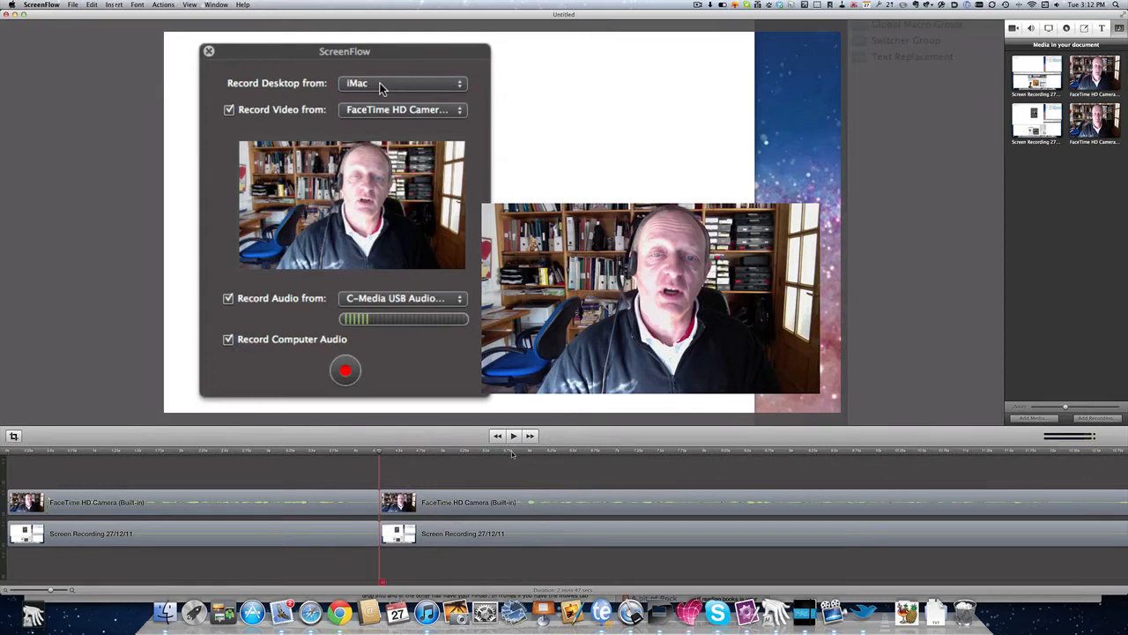
key(super+z)
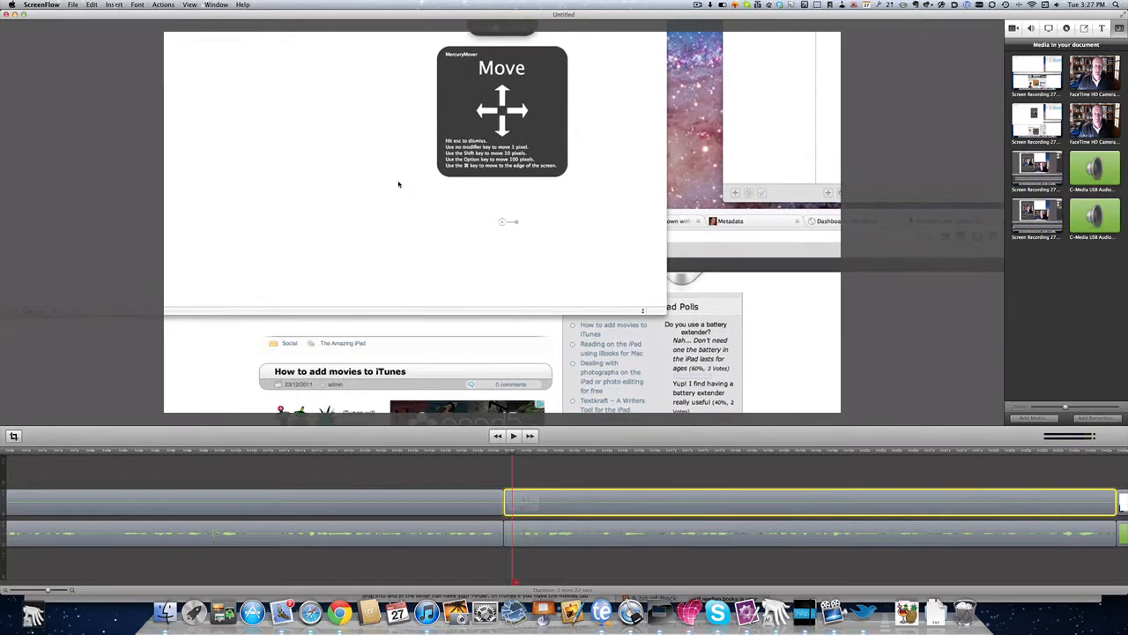
Step: Move the enlarged screen recording so its top-left corner meets the canvas corner, and open the clip's video properties
drag(354, 109, 675, 290)
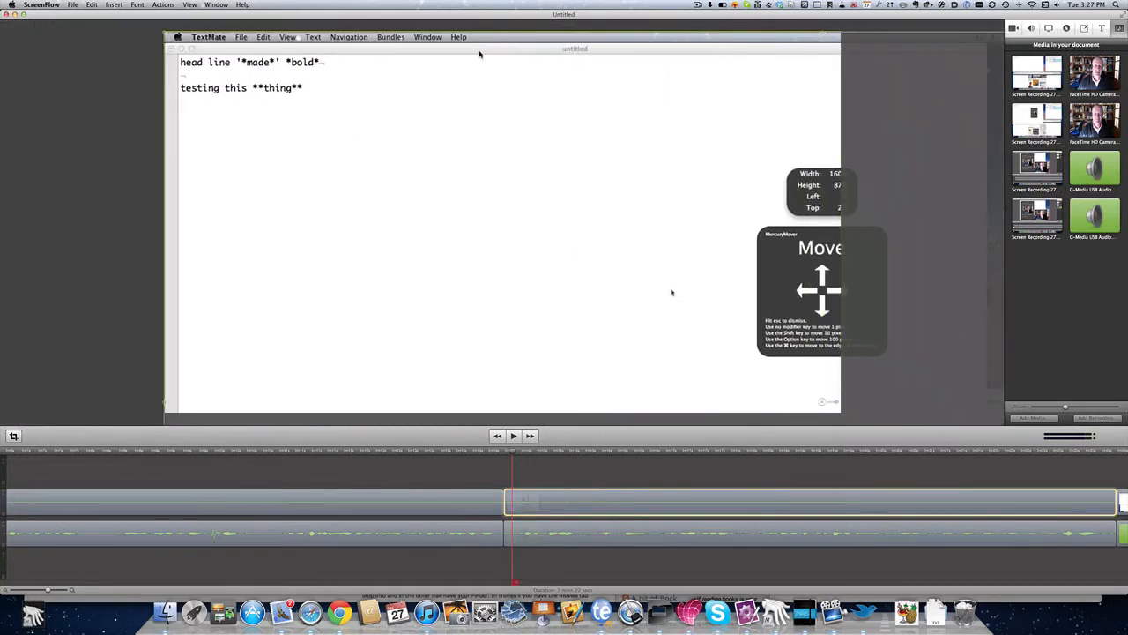
click(1014, 29)
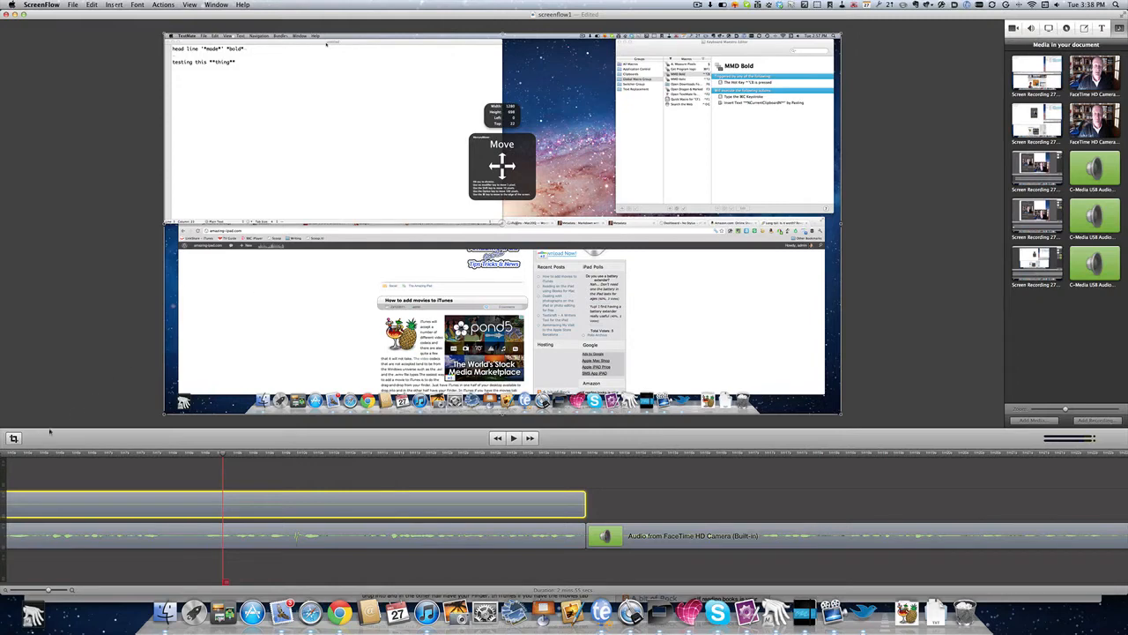
Step: Resize the project canvas to 1280 x 720 and apply the change
click(13, 438)
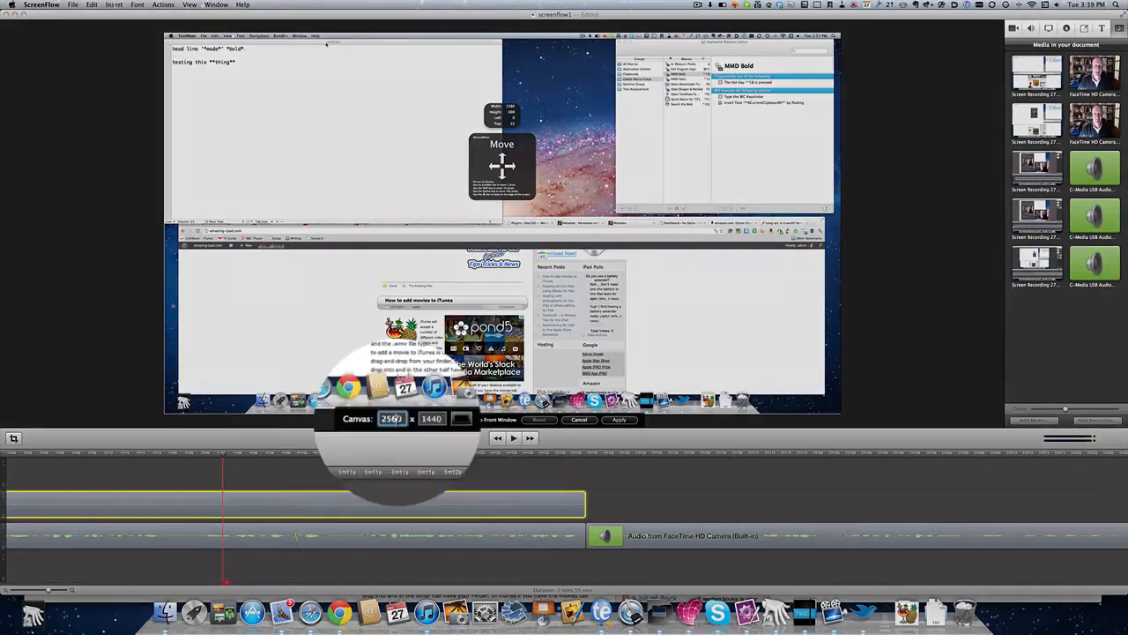
double_click(397, 422)
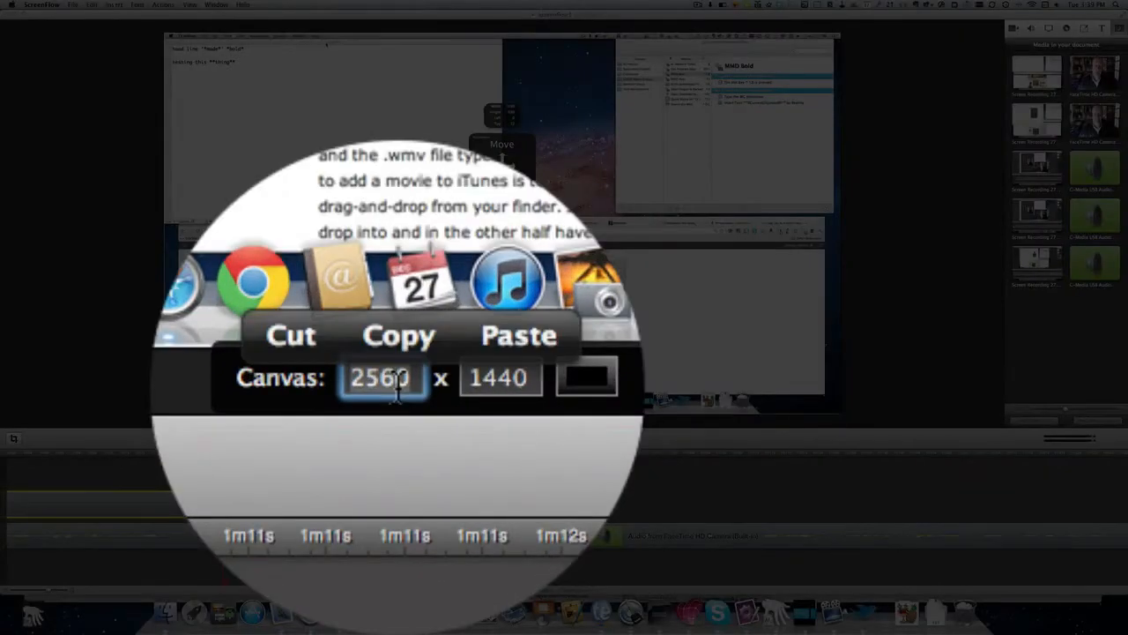
text(1280)
key(Tab)
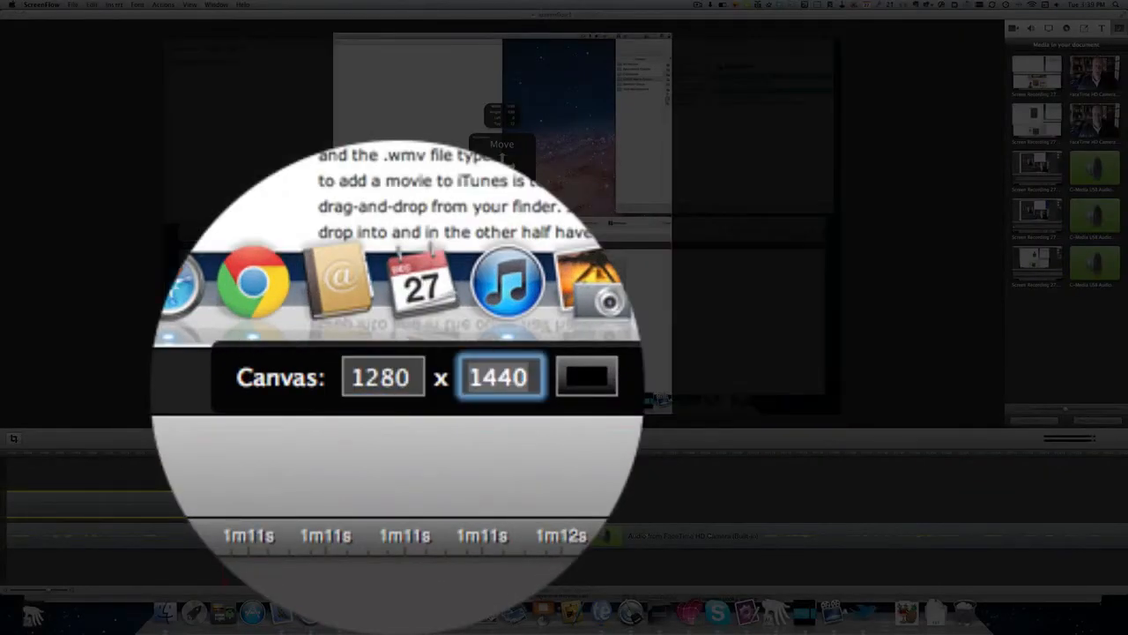
text(720)
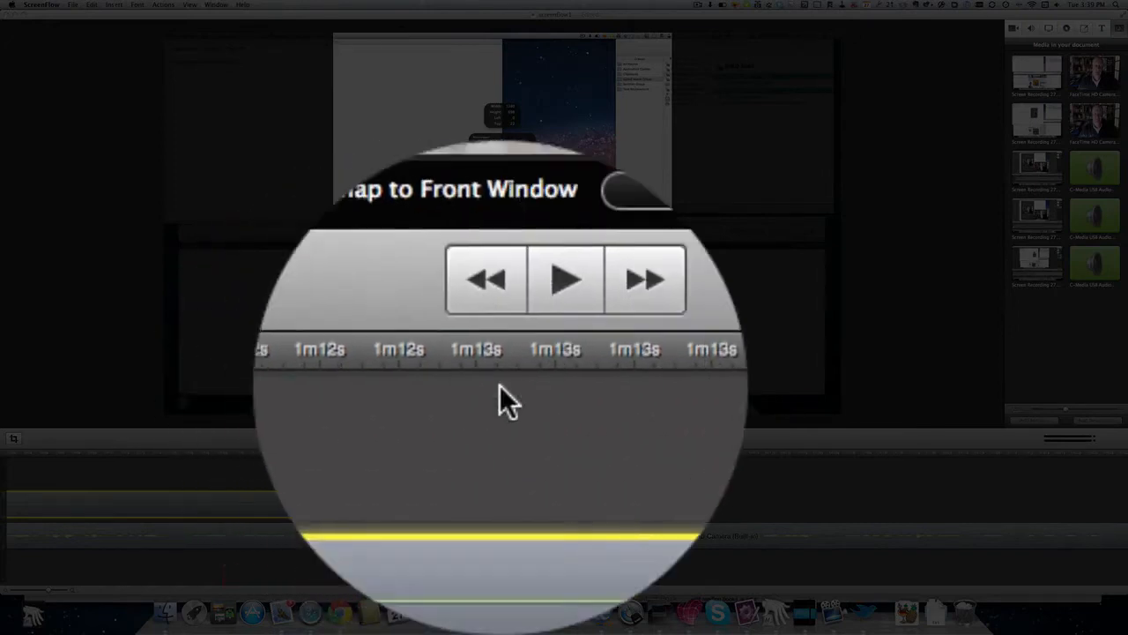
click(614, 420)
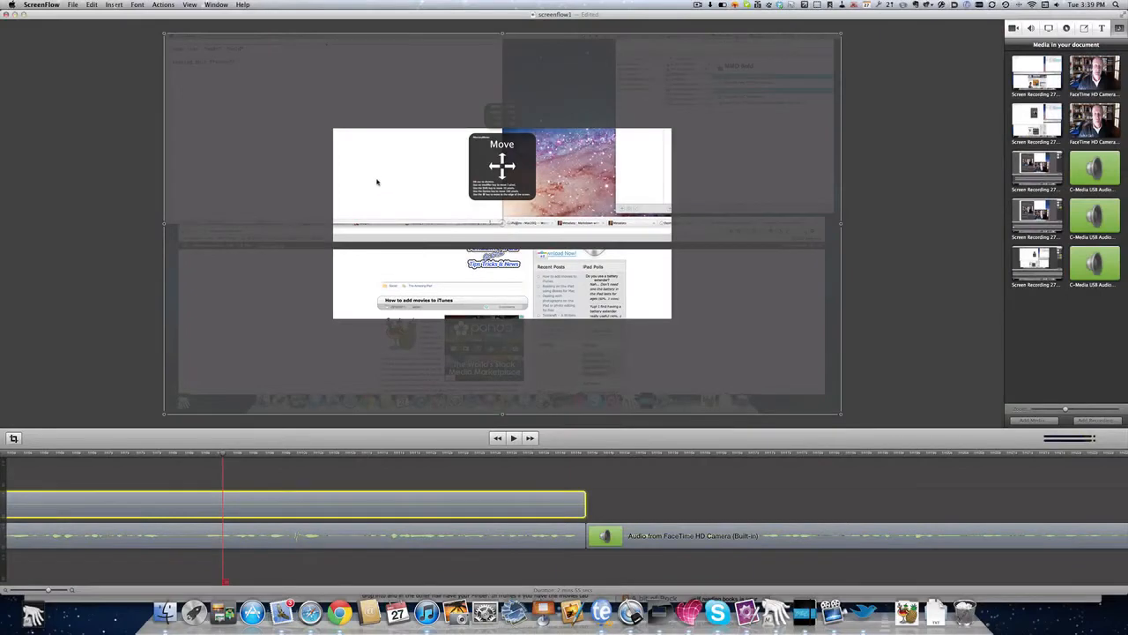
Step: Reposition the screen recording to frame the text editor window, then the Keyboard Maestro window, and enlarge it within the canvas
drag(377, 181, 540, 275)
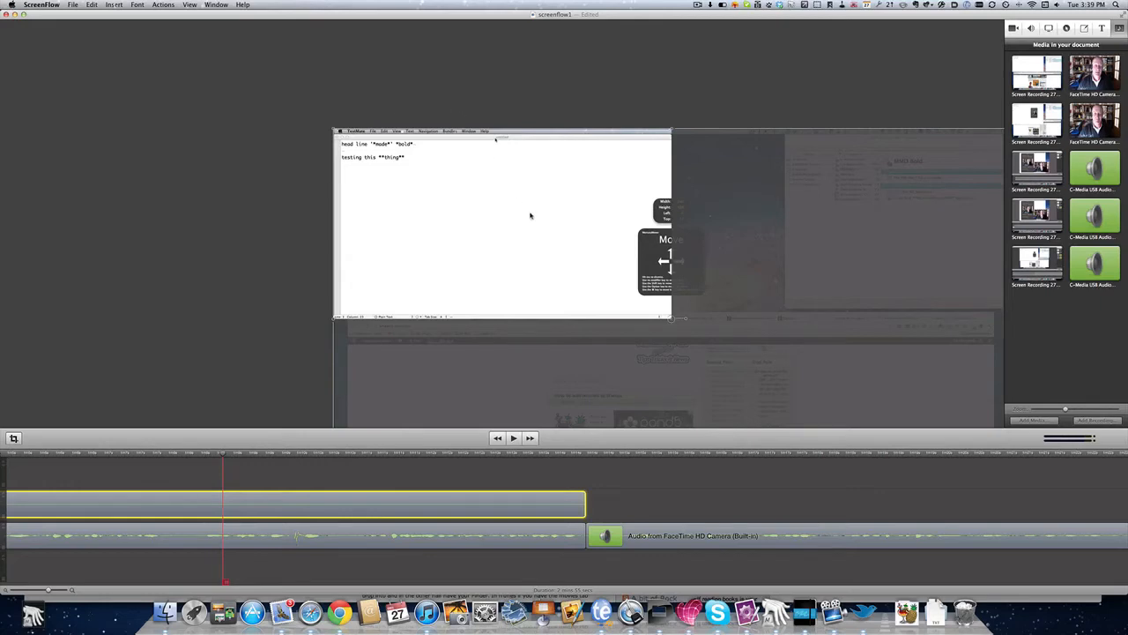
drag(530, 215, 189, 218)
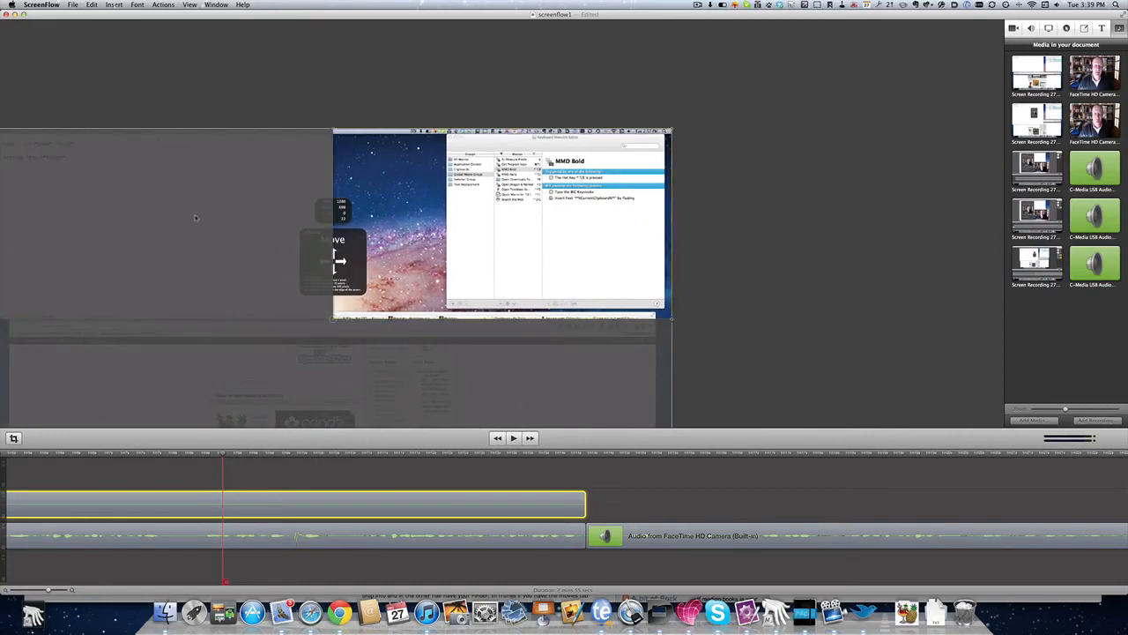
drag(672, 130, 918, 4)
drag(598, 165, 354, 303)
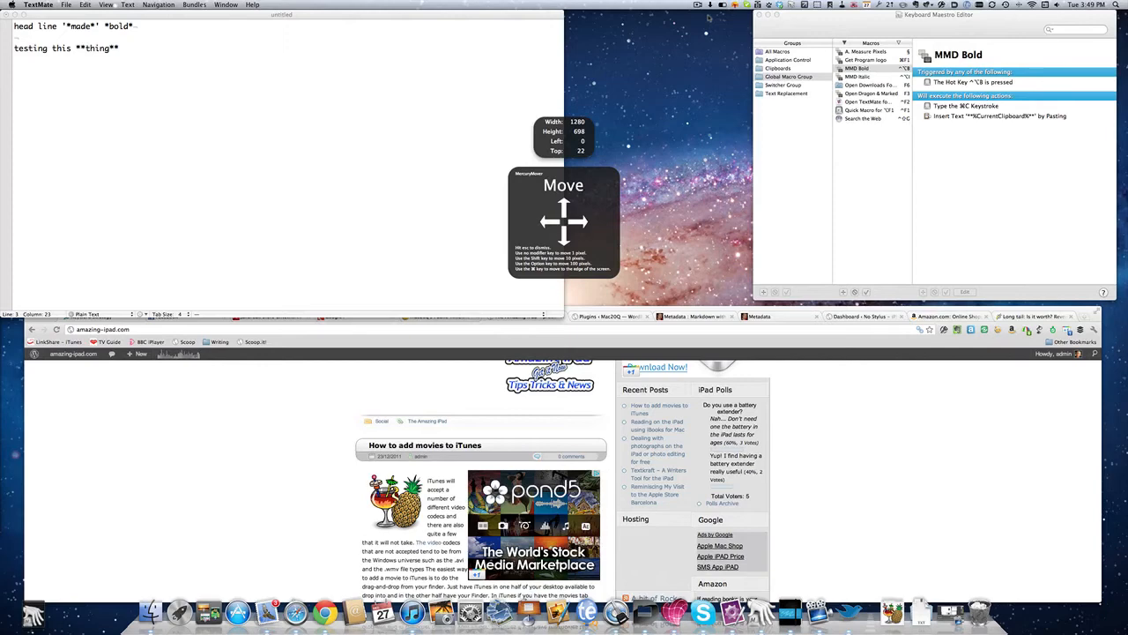
Step: Capture a screenshot of the desktop's upper-left area with Skitch and add the ScreenFlowHelper PNG to the ScreenFlow project media
key(super+shift+5)
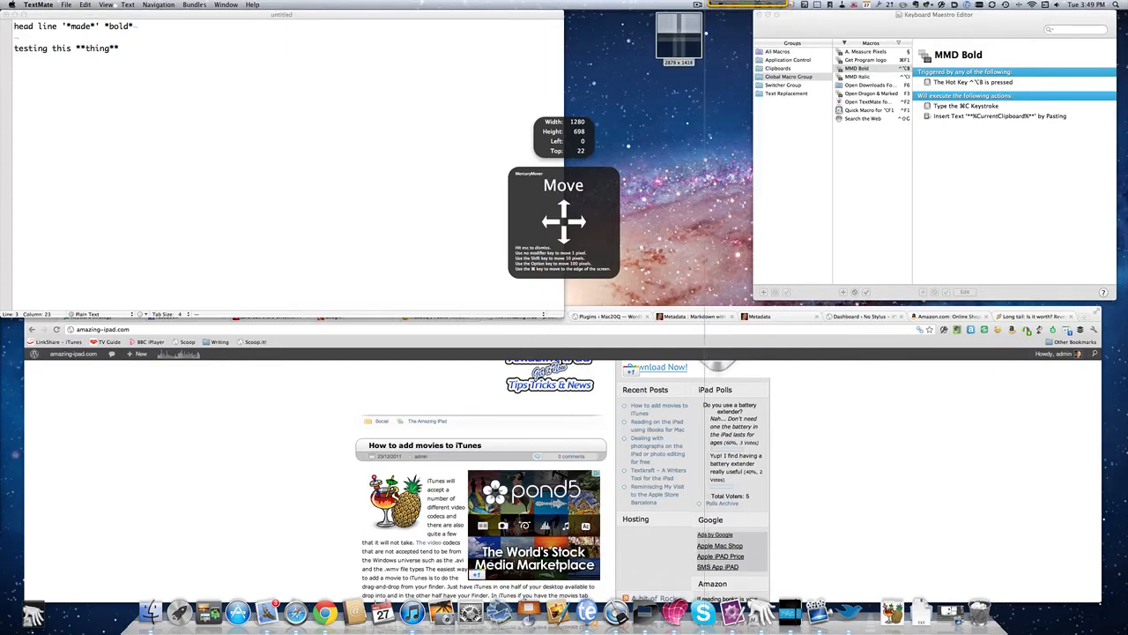
drag(705, 9, 2, 444)
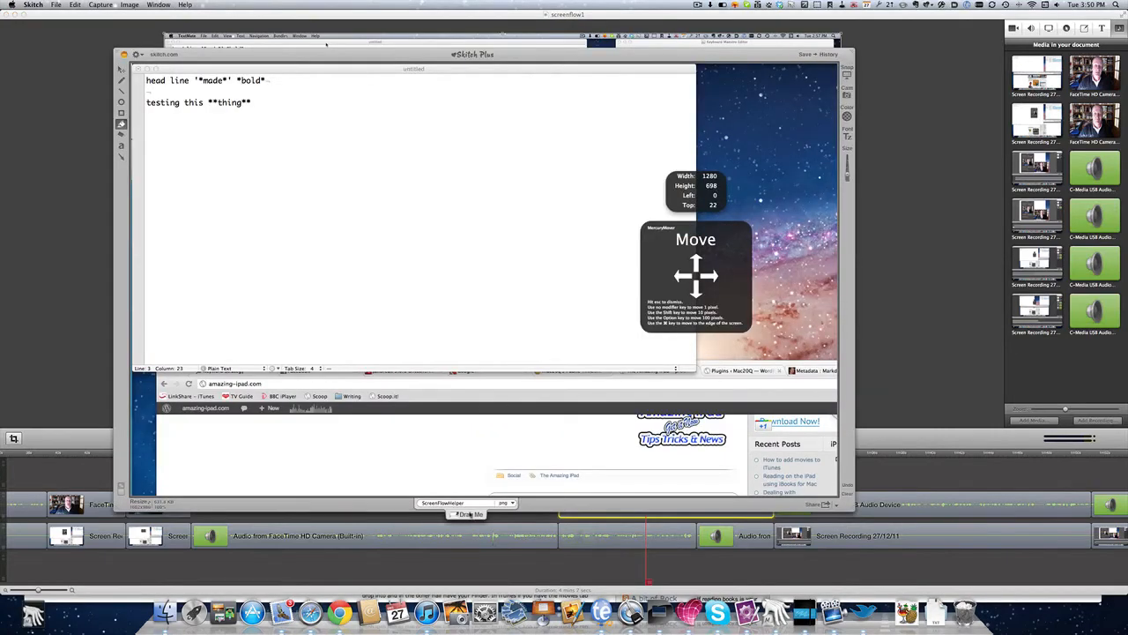
drag(470, 514, 1061, 372)
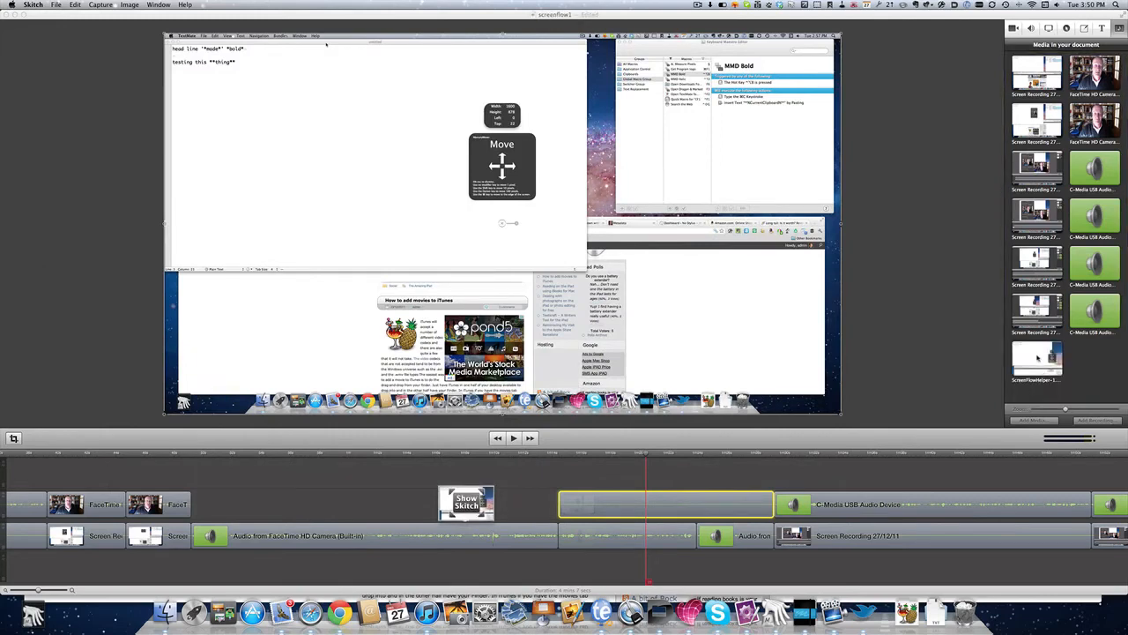
Step: Place ScreenFlowHelper-1.png on the timeline right after the last FaceTime clip and extend it to meet the following screen recording clip
click(1041, 359)
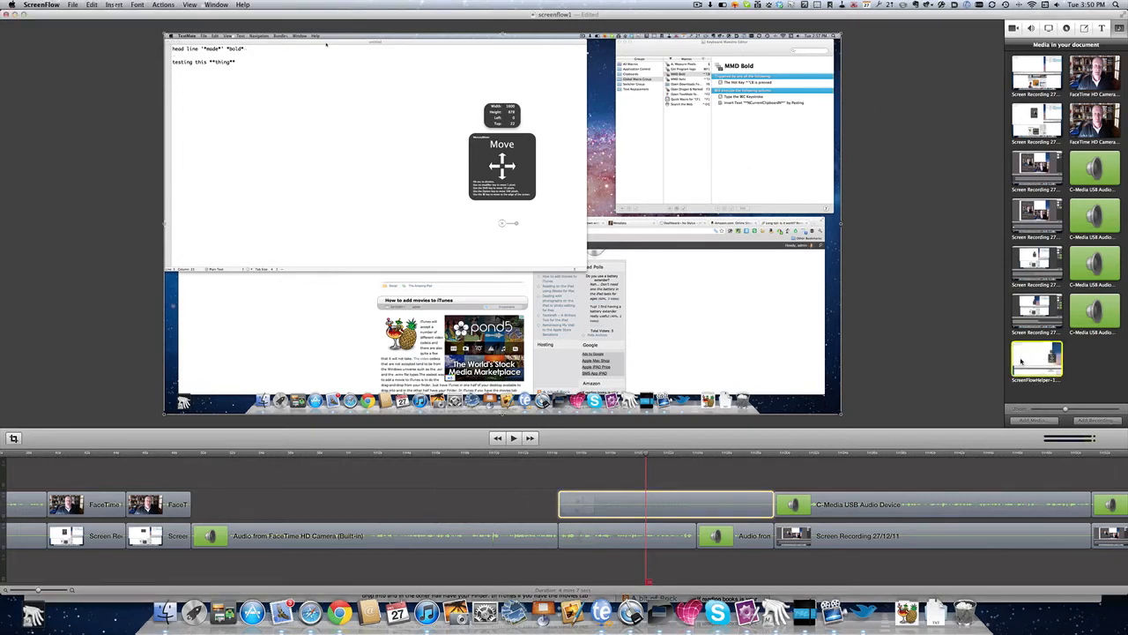
drag(1039, 360, 198, 511)
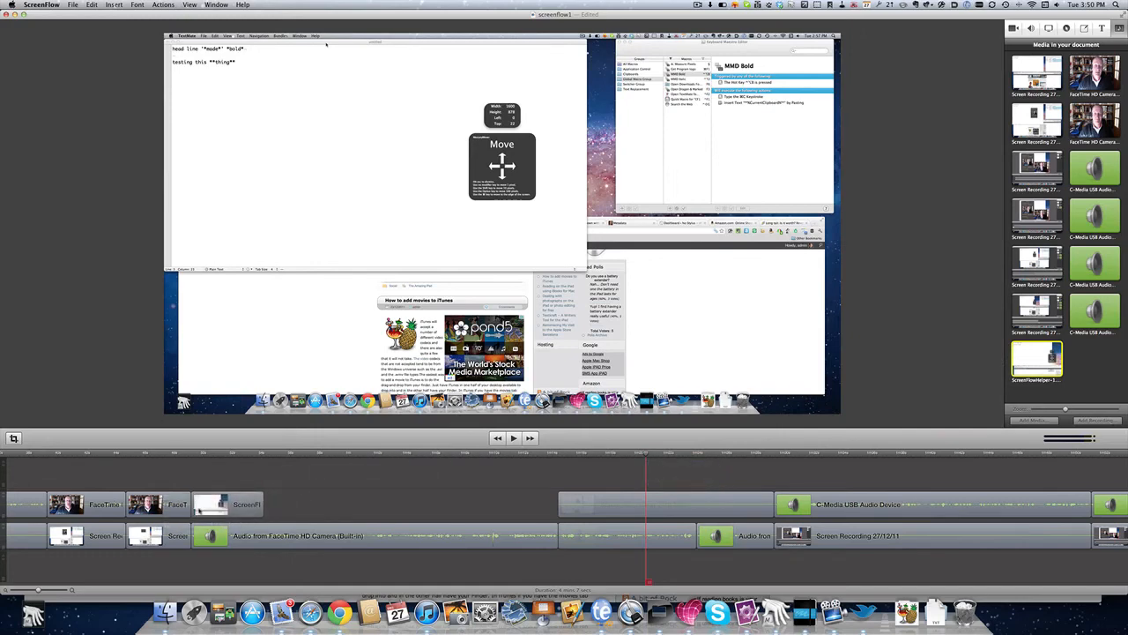
click(250, 507)
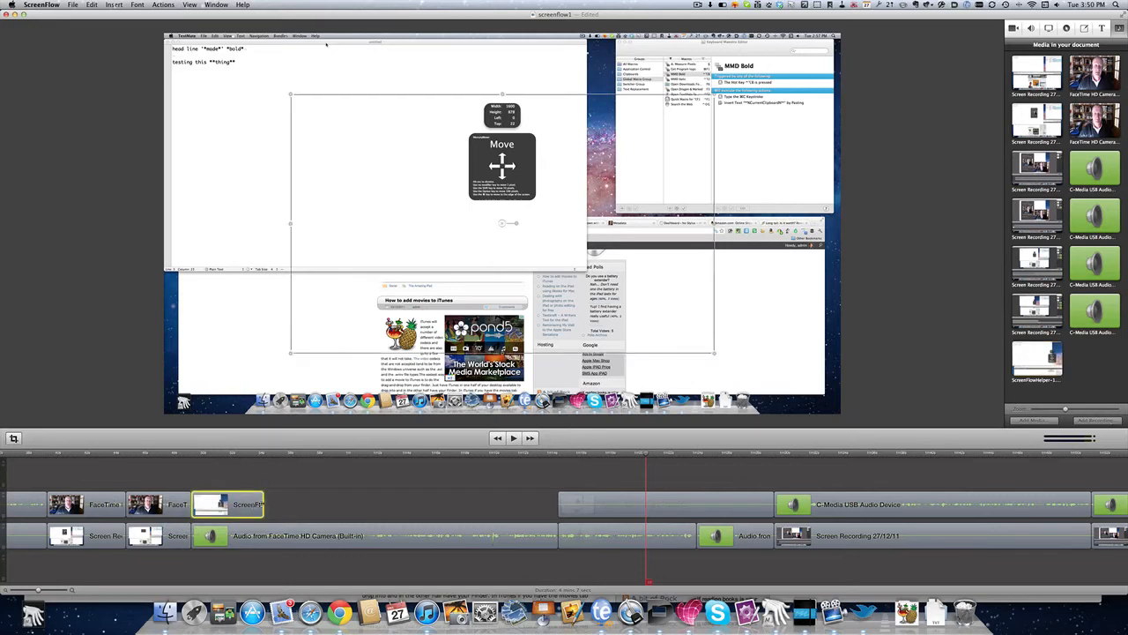
drag(263, 504, 552, 504)
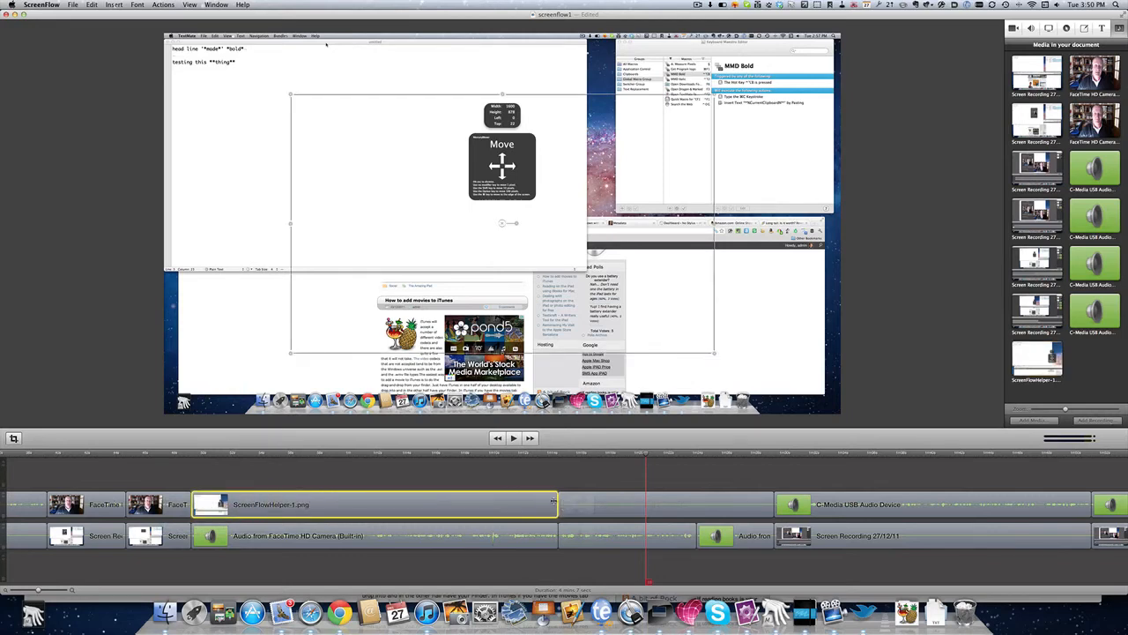
Step: Play into the ScreenFlowHelper-1.png clip, enlarge the image to fill the canvas and align its top-left corner with the canvas corner
click(183, 454)
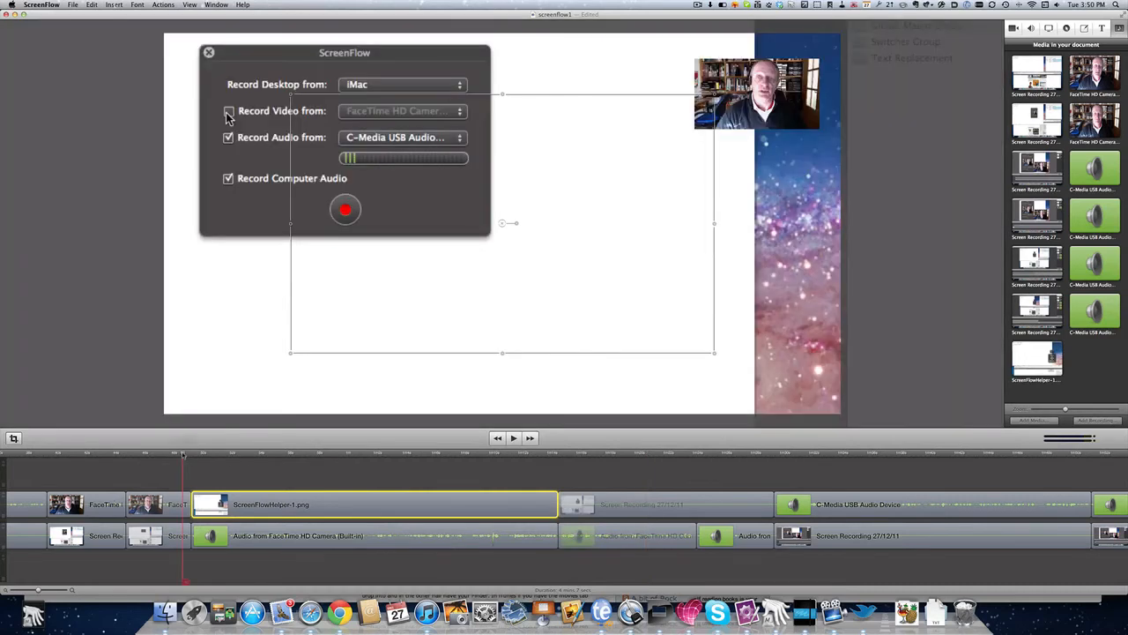
key(space)
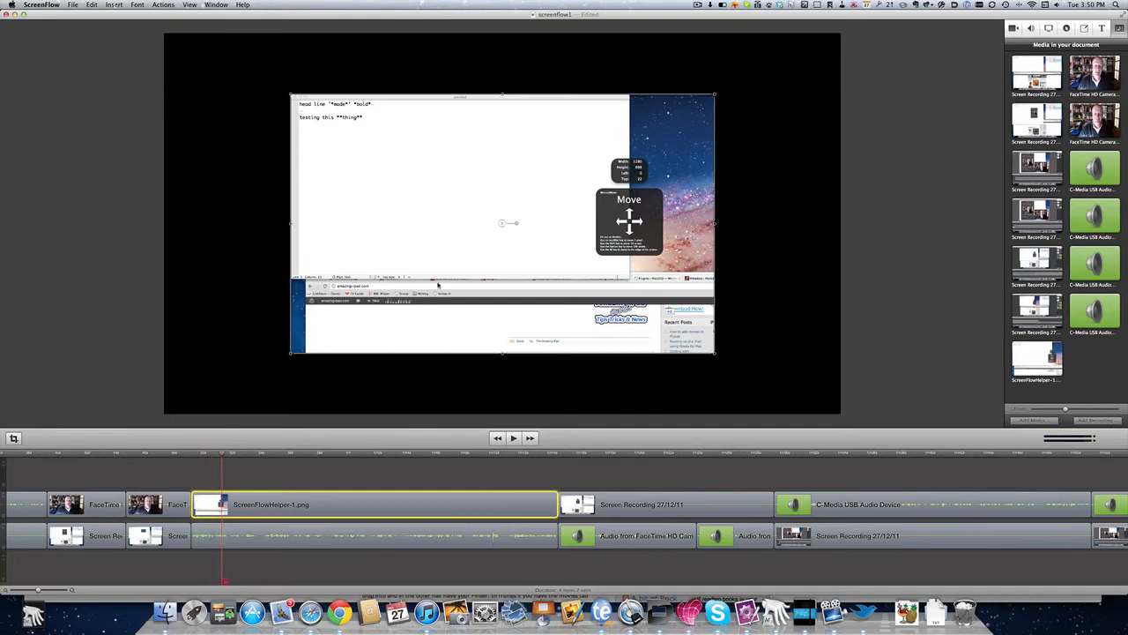
scroll(430, 261, up, 10)
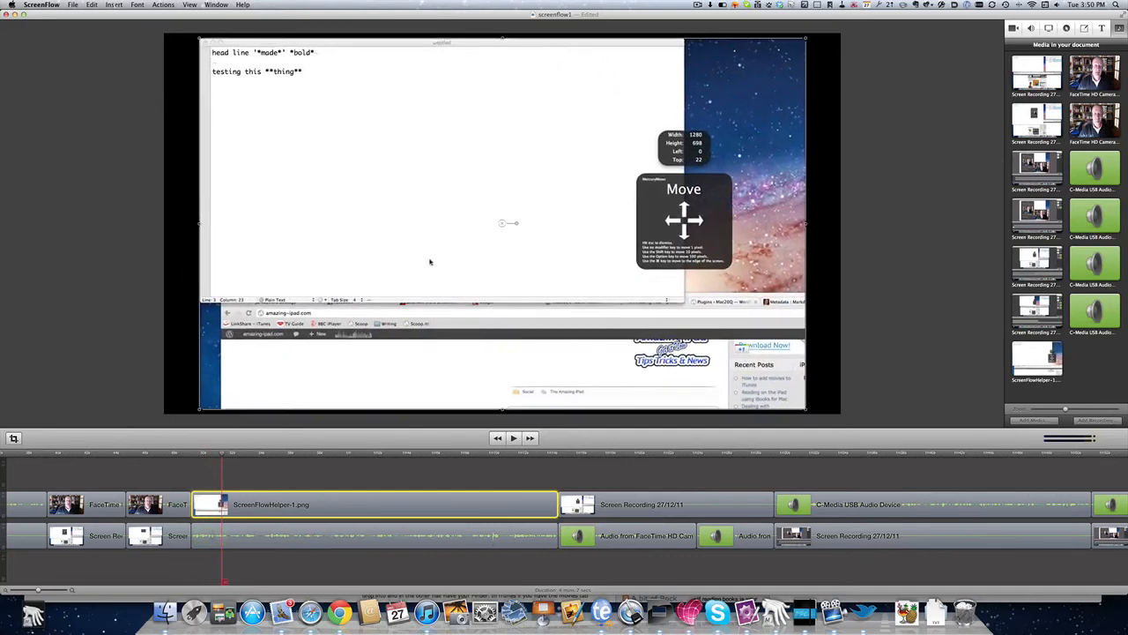
scroll(430, 262, up, 5)
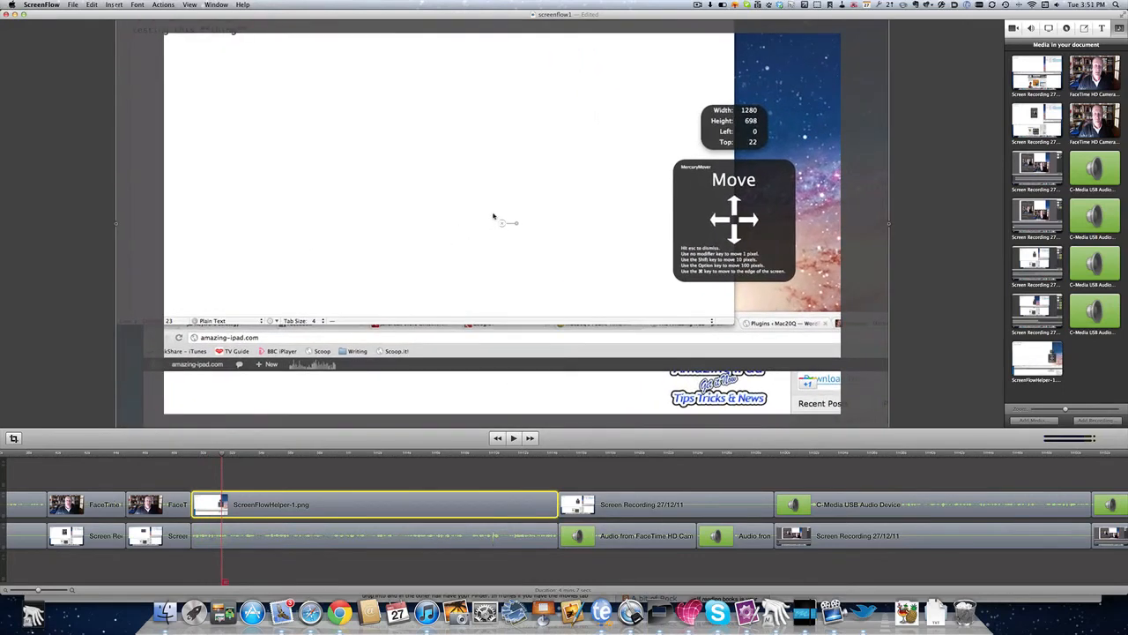
drag(484, 204, 485, 210)
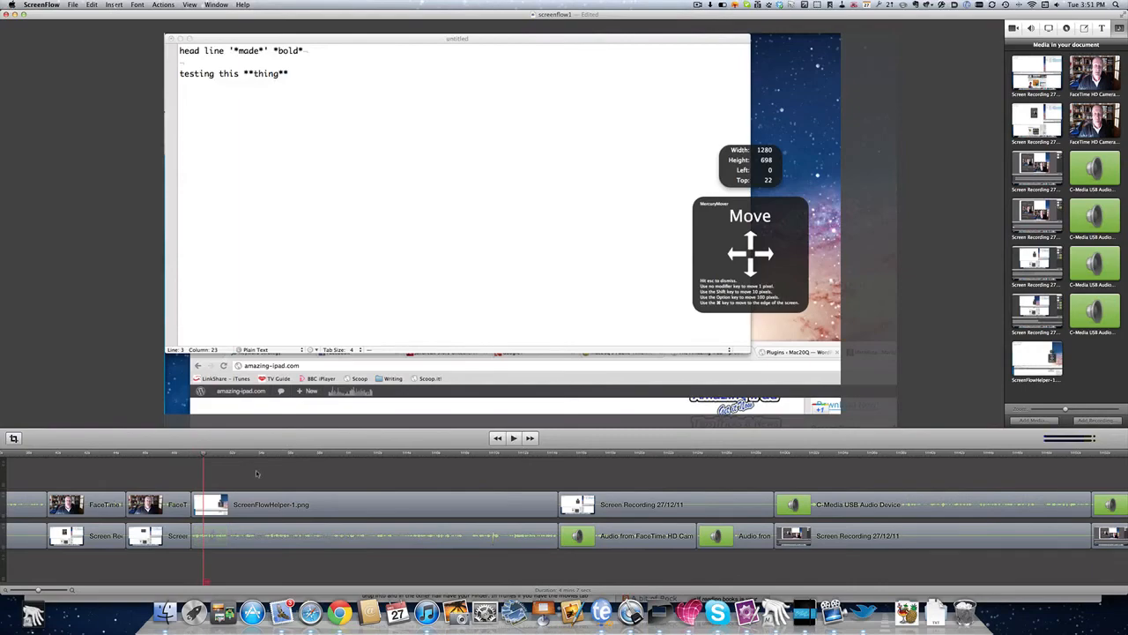
Step: Add a starting transition to the ScreenFlowHelper-1.png clip, lengthen it to begin at about 47.5 s, and play it back from about 46 s
click(196, 504)
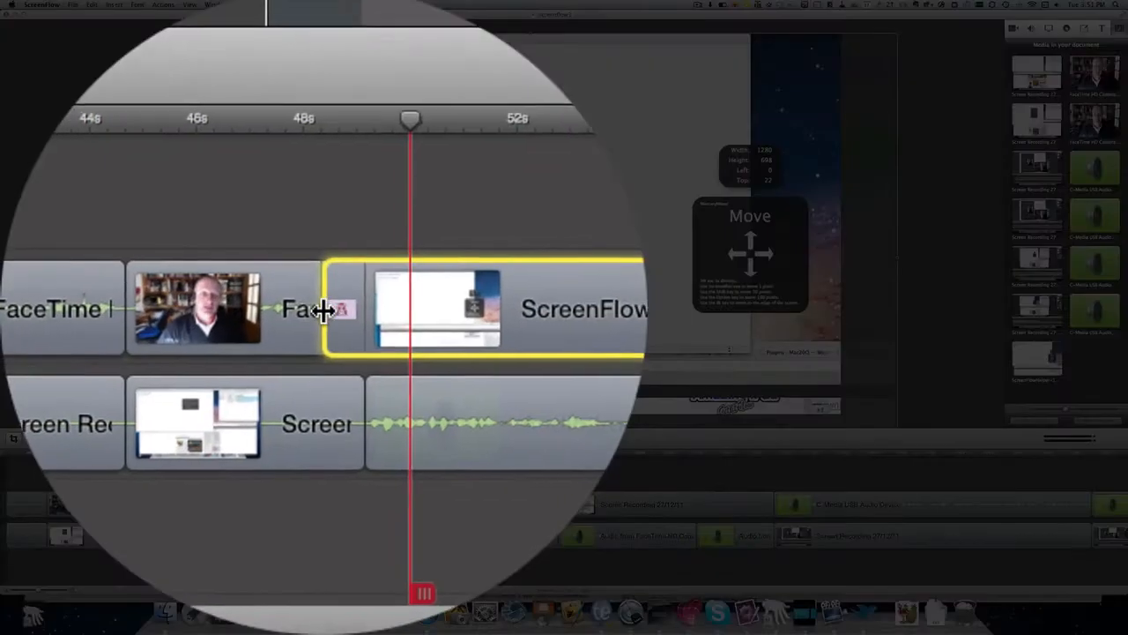
drag(322, 309, 275, 322)
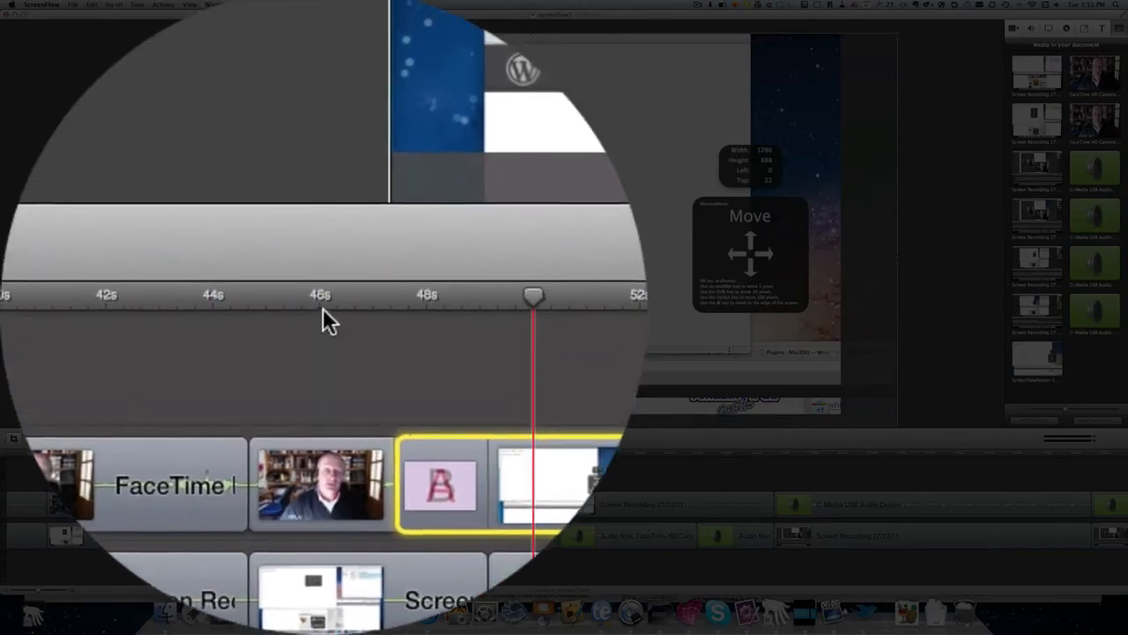
click(323, 307)
key(space)
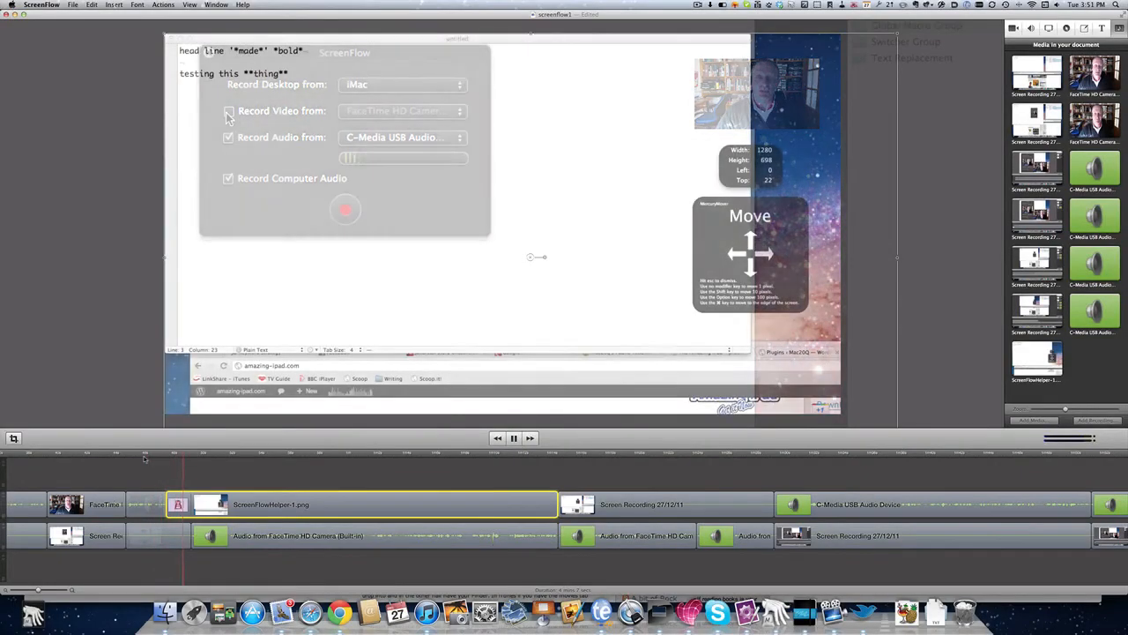
Step: Stop playback and change the starting transition of the ScreenFlowHelper-1.png clip to Page Curl
key(space)
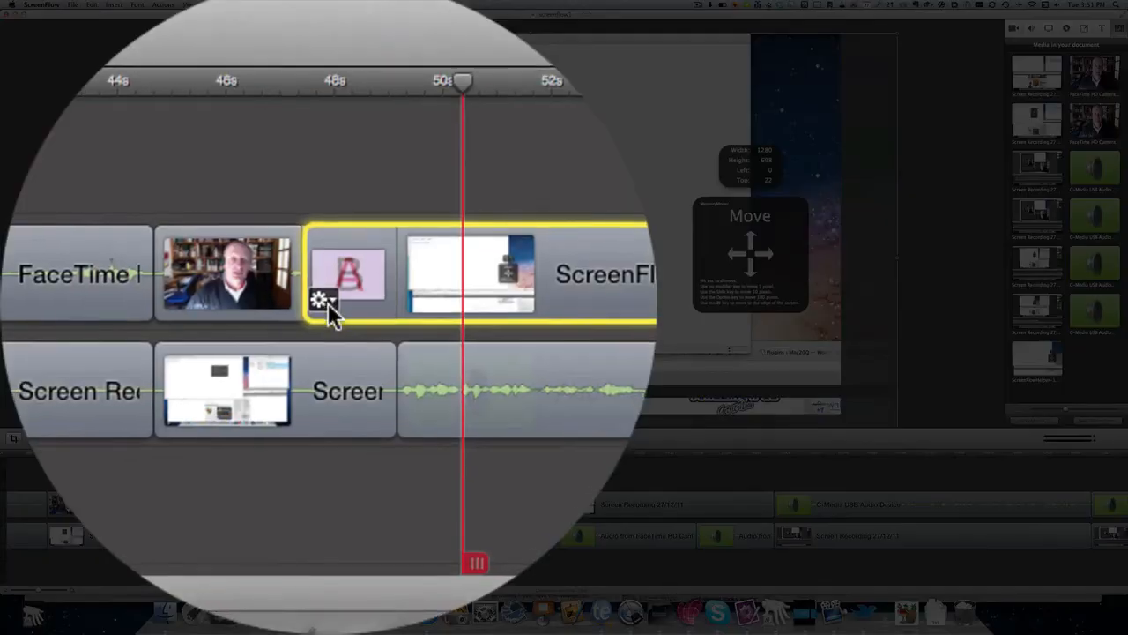
click(328, 303)
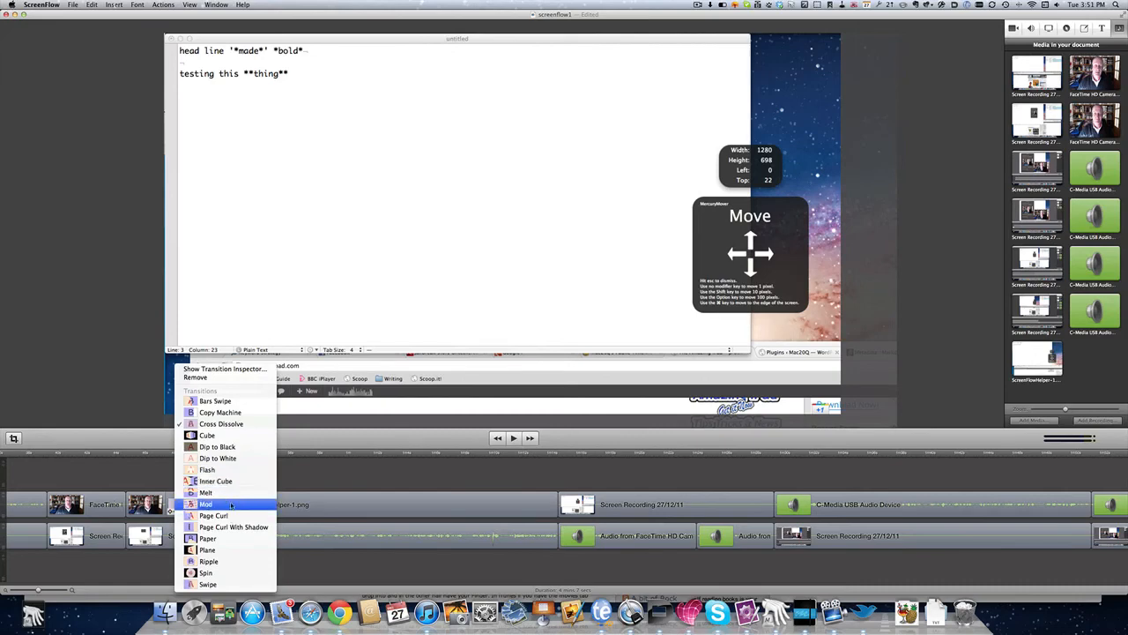
click(228, 515)
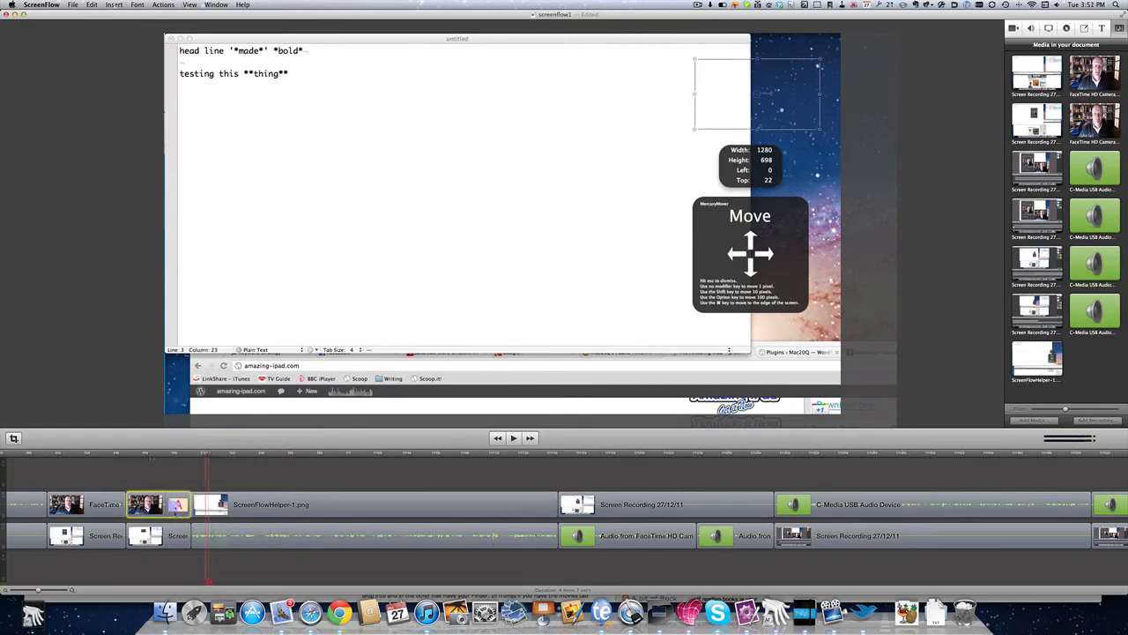
Step: Switch the ScreenFlowHelper-1.png clip's starting transition to Plane and play it back from just before the clip
click(172, 517)
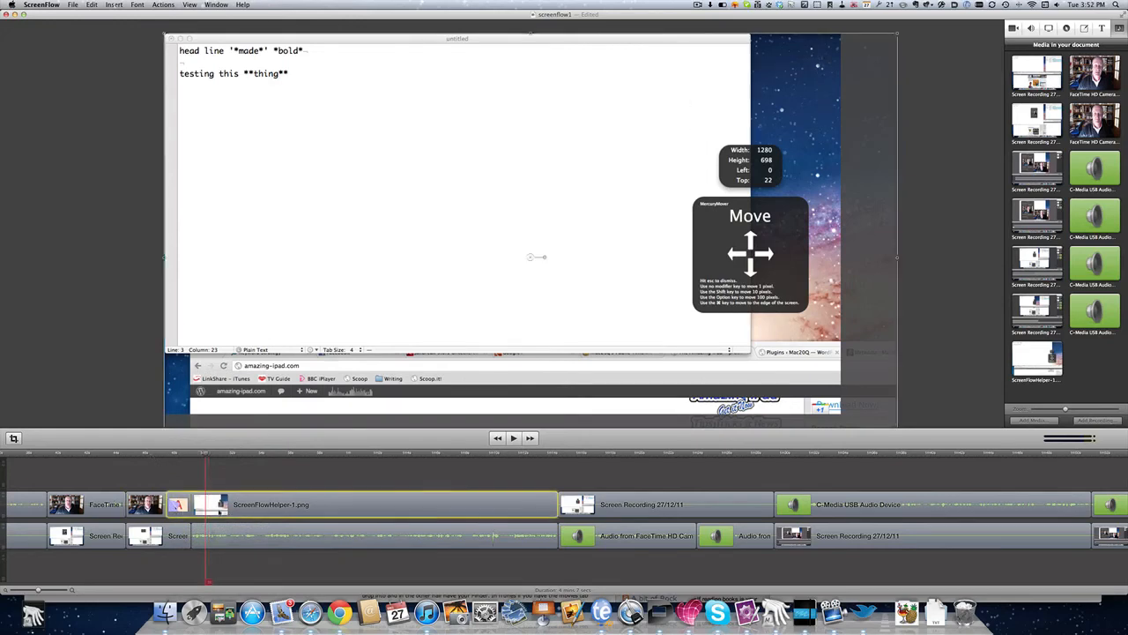
click(172, 508)
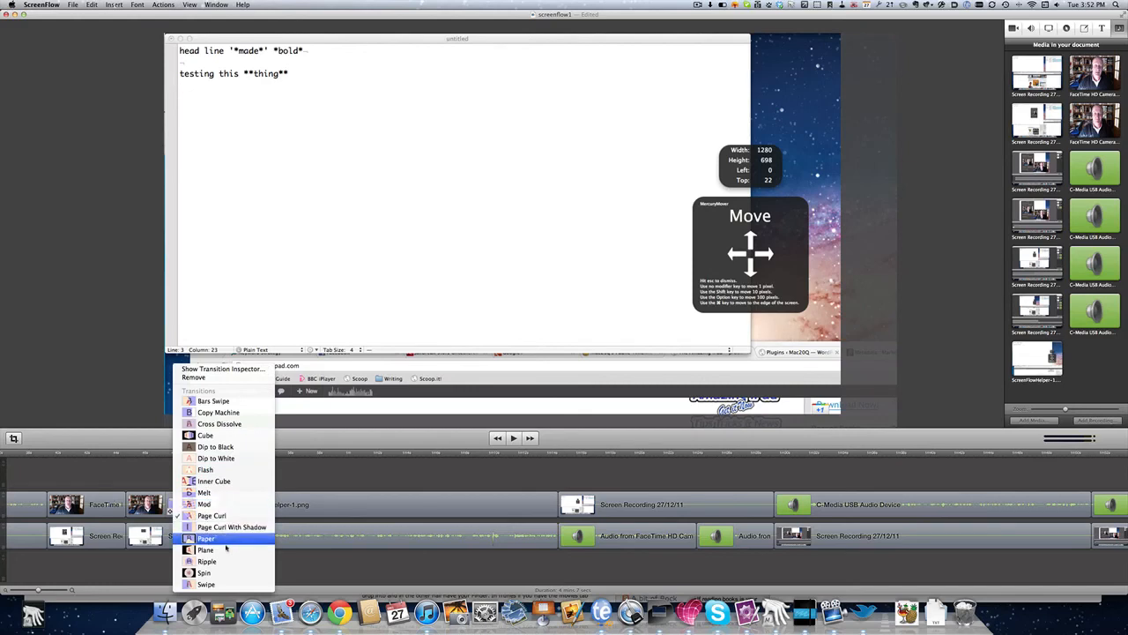
click(212, 538)
key(space)
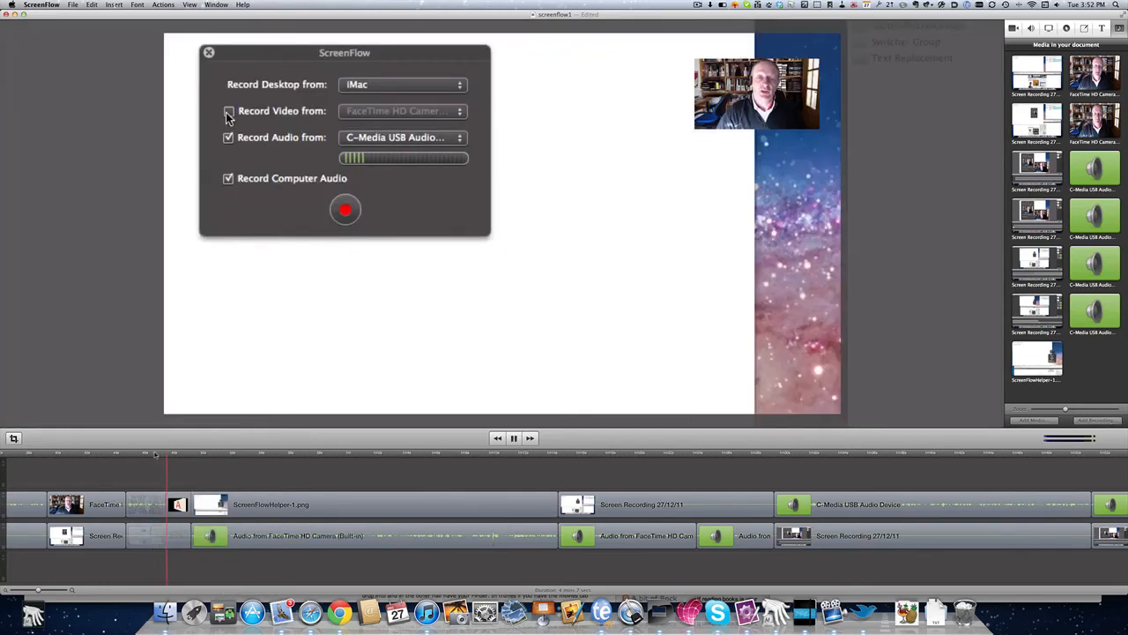
Step: Set the ScreenFlowHelper-1.png clip's starting transition to Dip to White and return the playhead to just before the transition
click(181, 514)
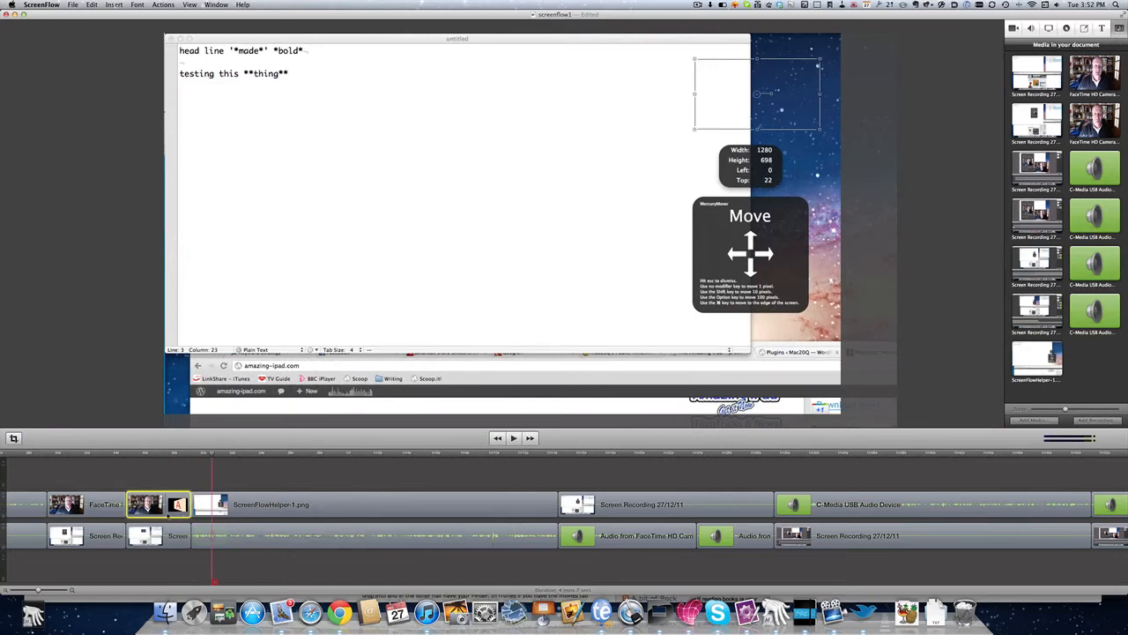
click(174, 513)
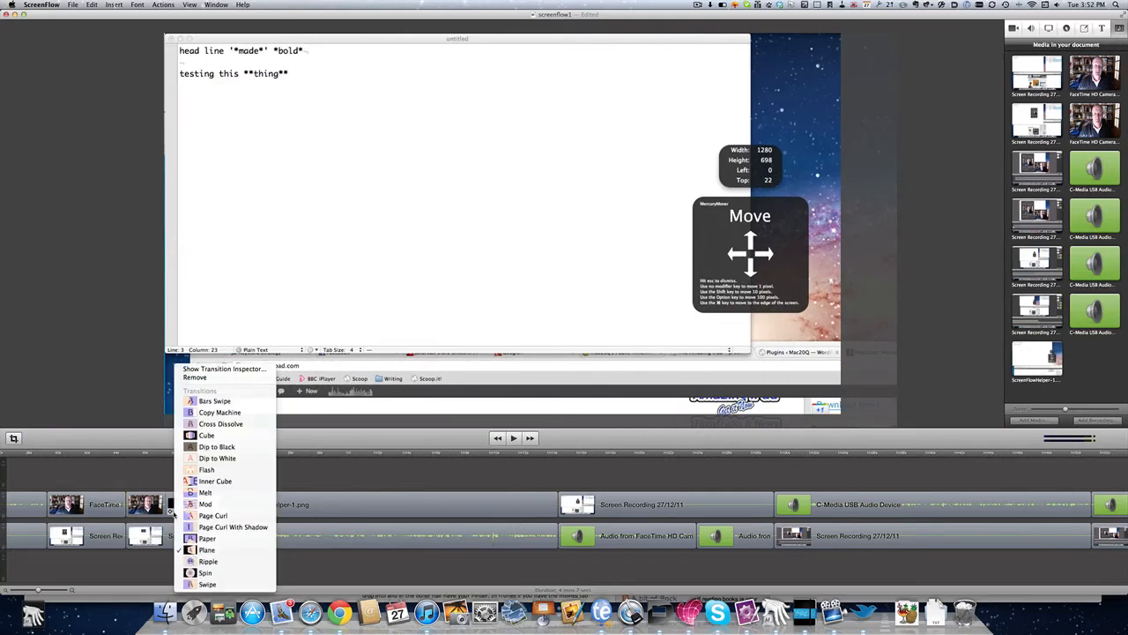
click(240, 461)
click(153, 455)
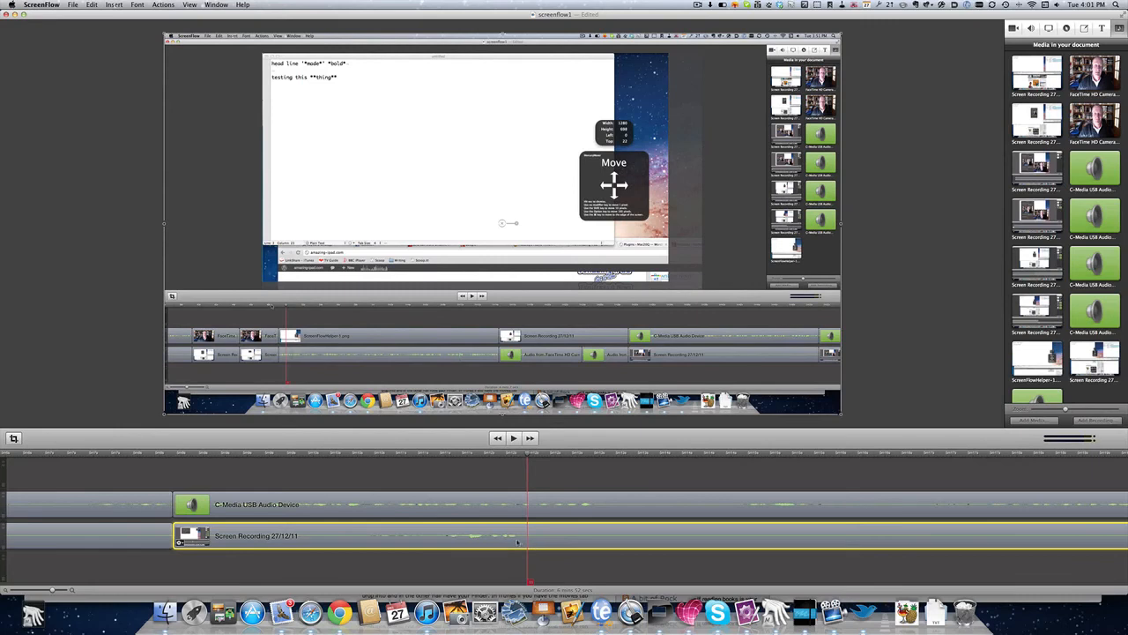
Step: Detach the audio from the selected Screen Recording 27/12/11 clip and split the detached audio at the playhead
right_click(510, 541)
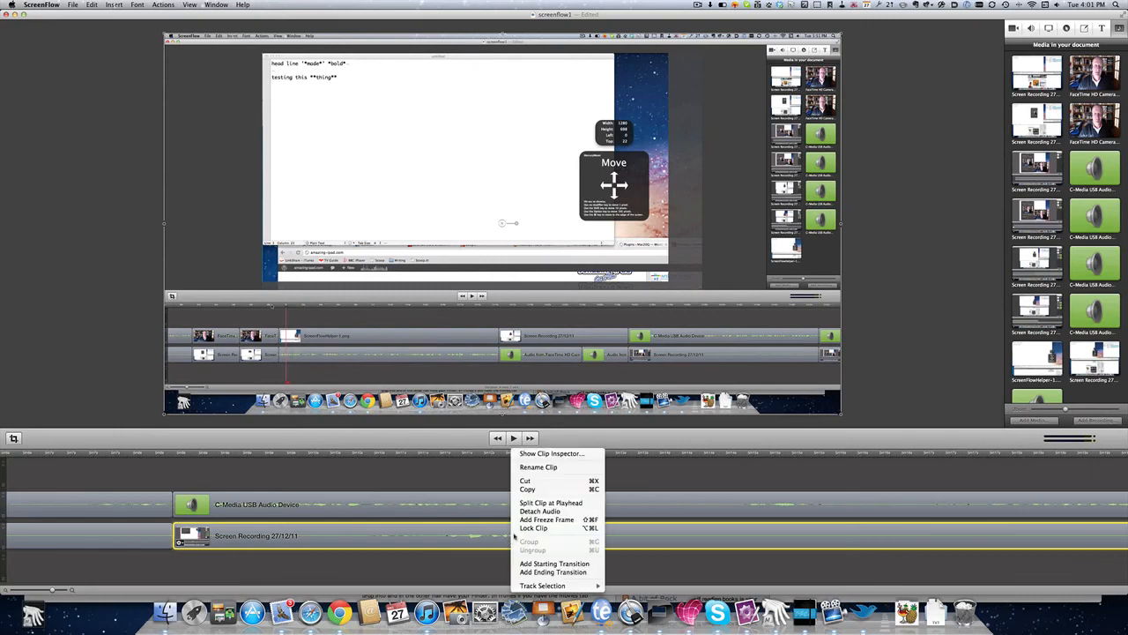
click(558, 511)
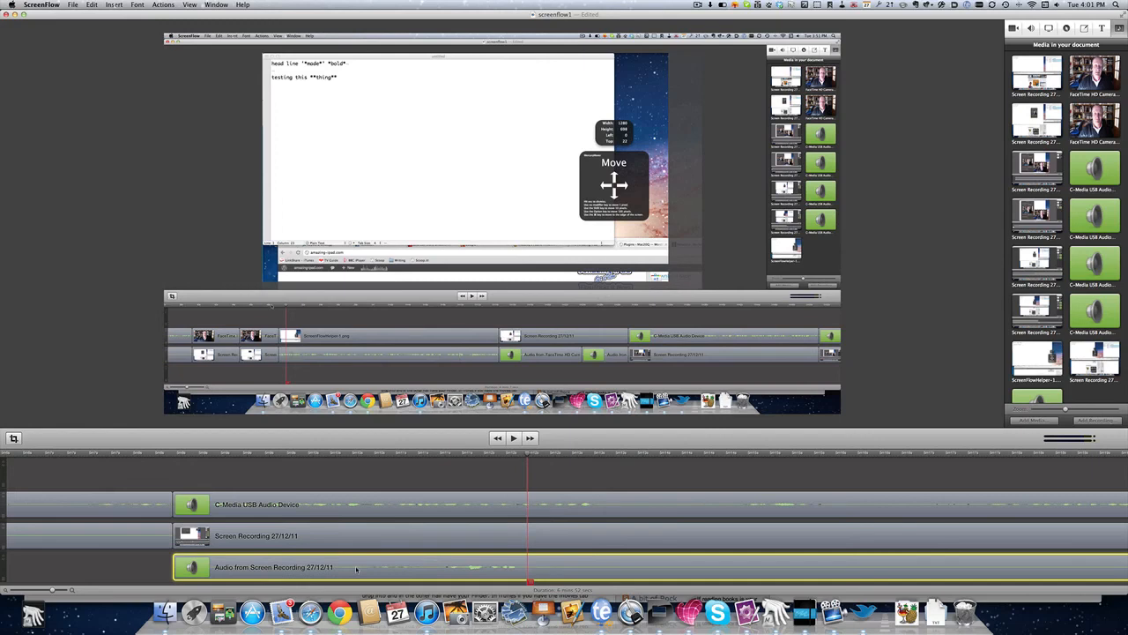
key(t)
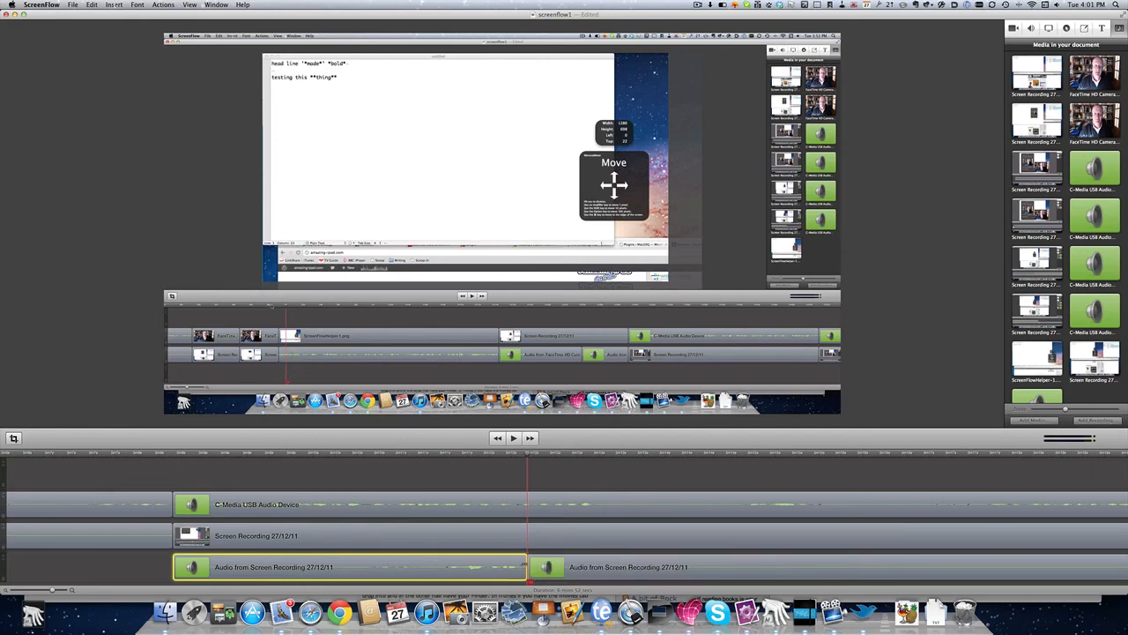
Step: Shorten and delete the detached audio segment before the split, and return the playhead to the start of the screen recording clip
drag(523, 564, 339, 568)
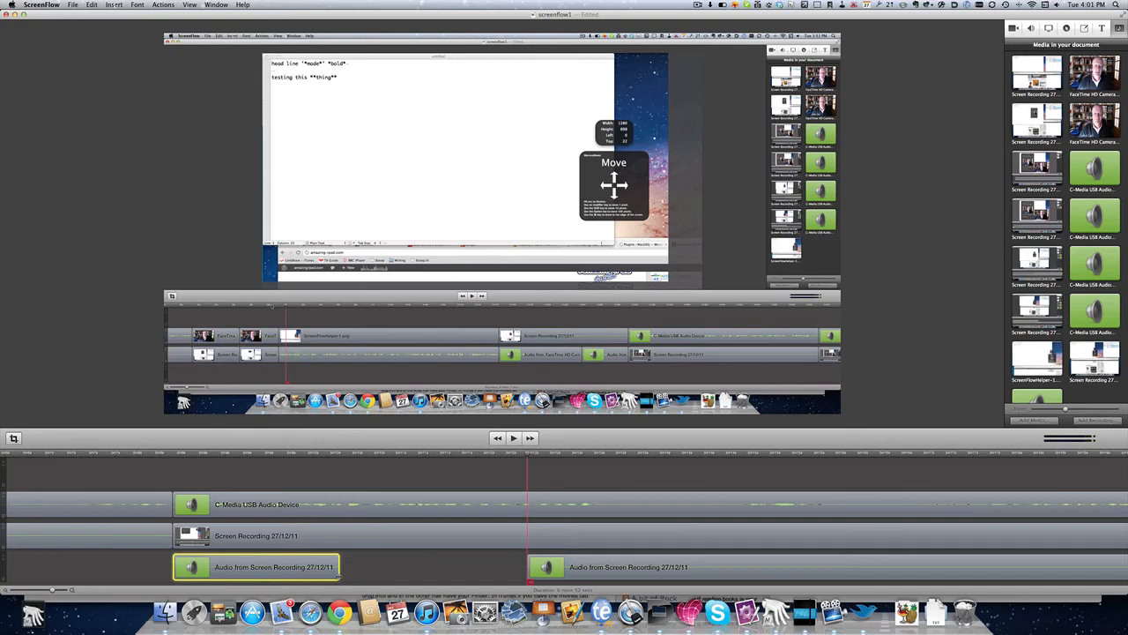
key(Delete)
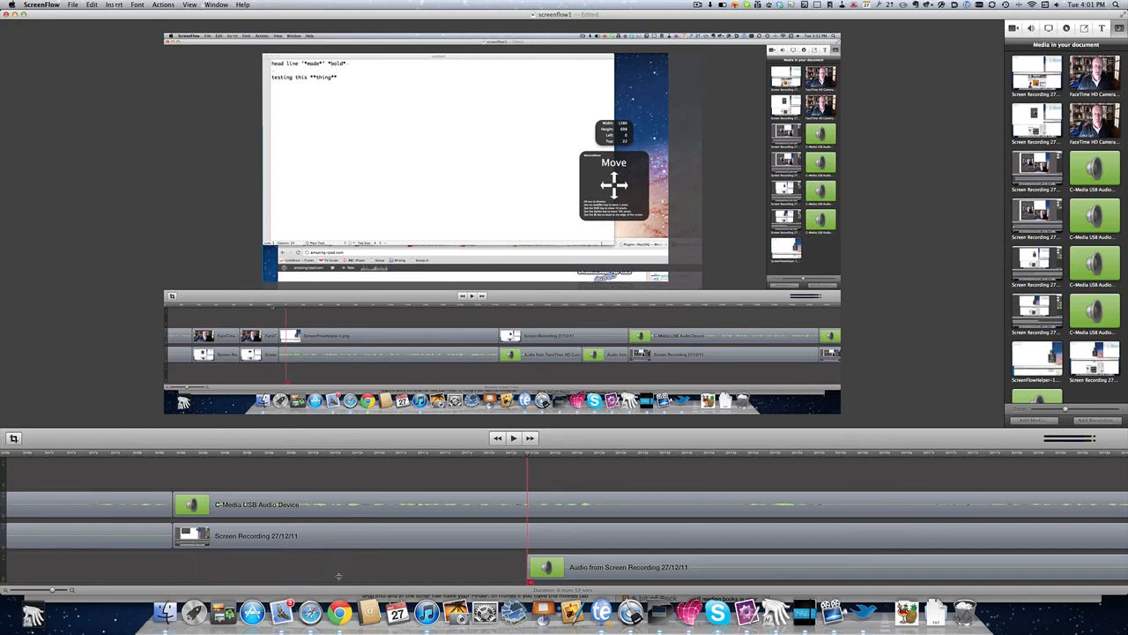
click(172, 456)
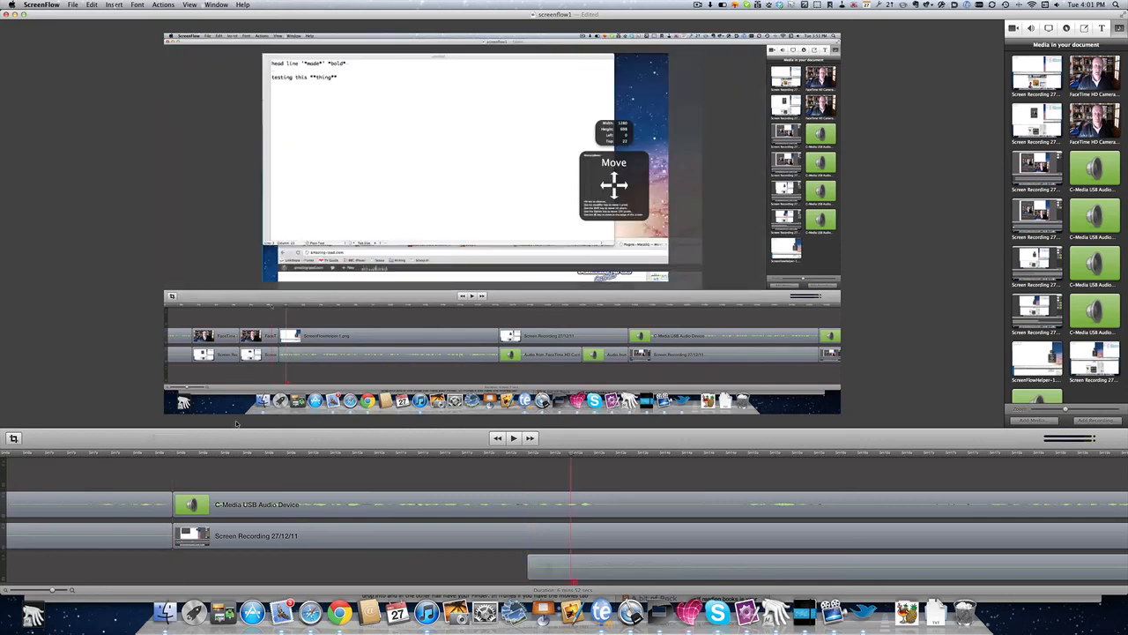